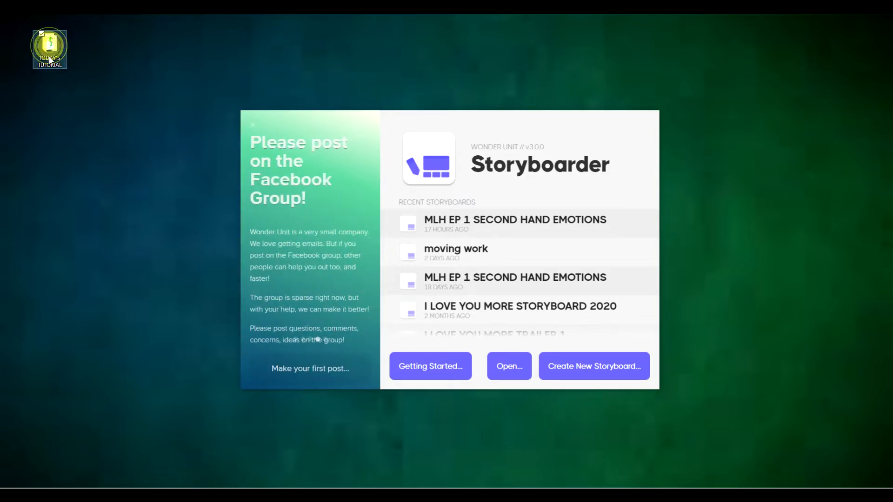
- Inspect the TODAY'S TUTORIAL desktop folder and its GLB files subfolder, and close the folder window
left_click_drag(0, 77, 217, 110)
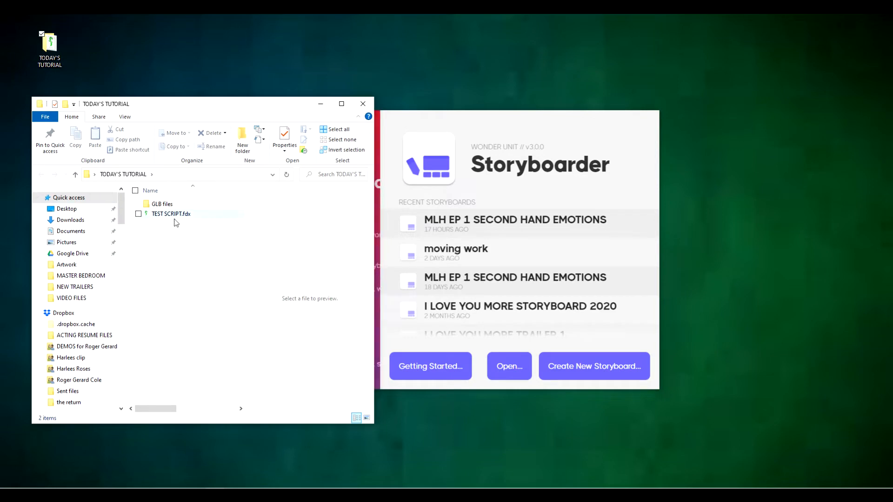
double_click(160, 204)
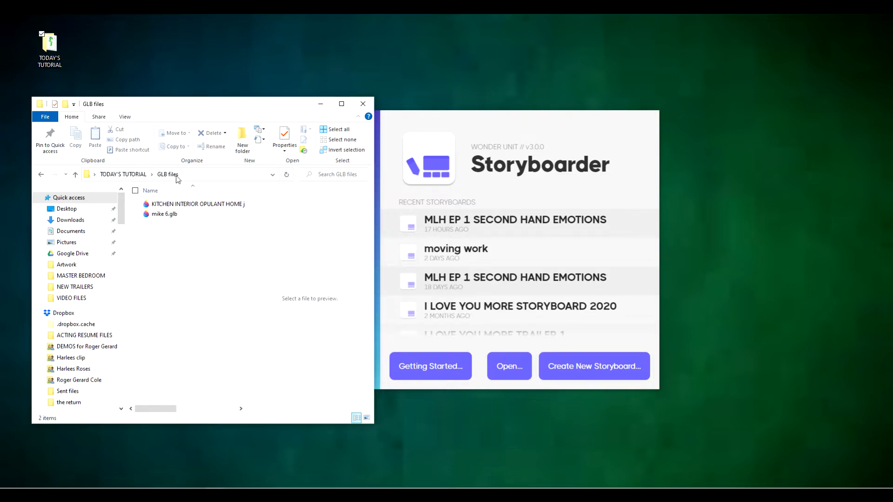
left_click(131, 175)
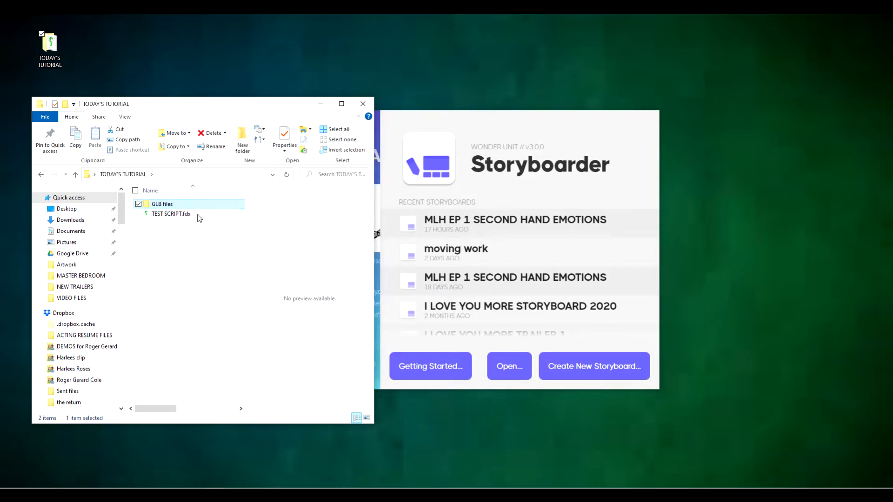
left_click(364, 104)
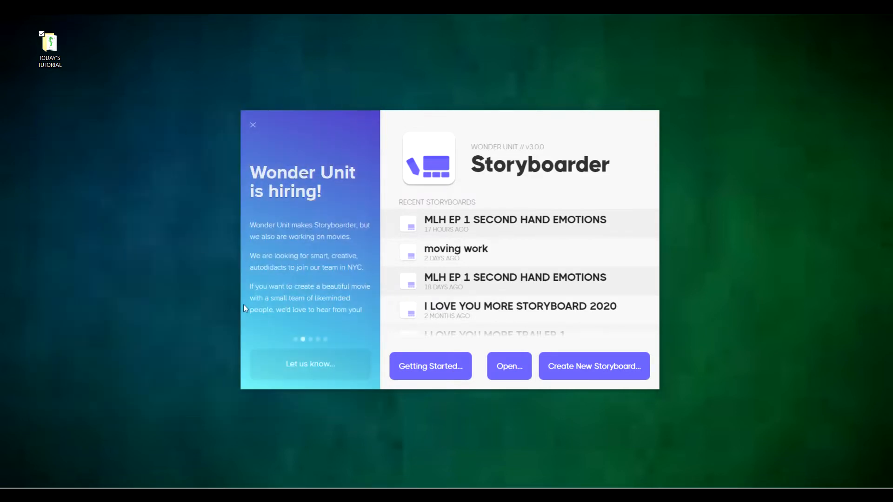
- Open TEST SCRIPT.fdx from the TODAY'S TUTORIAL folder on the Desktop and acknowledge the scene ID notice
left_click(598, 367)
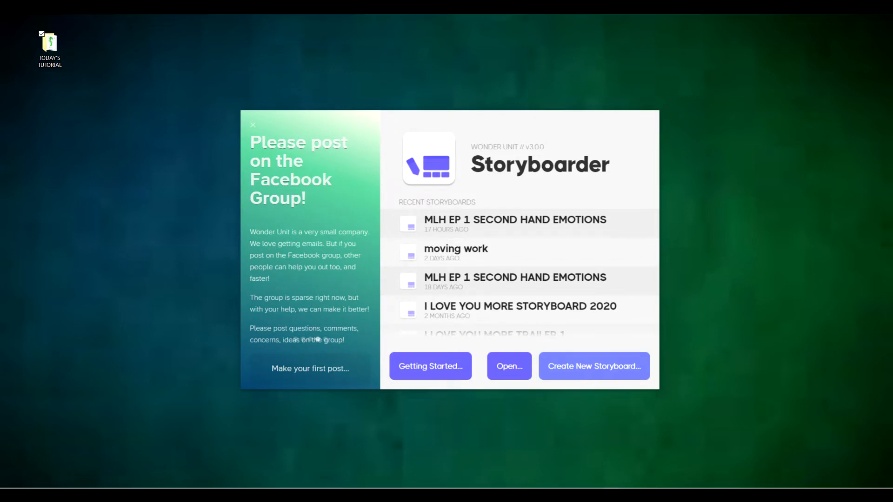
left_click(510, 367)
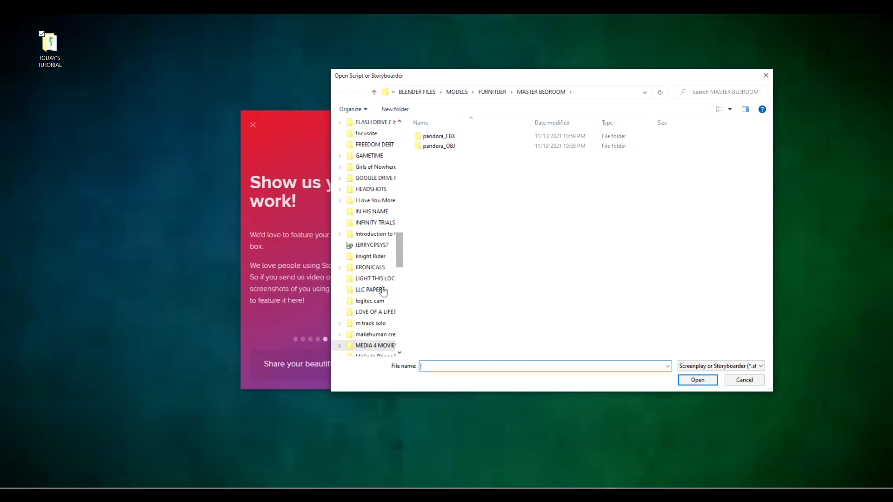
left_click_drag(399, 239, 398, 138)
left_click(364, 140)
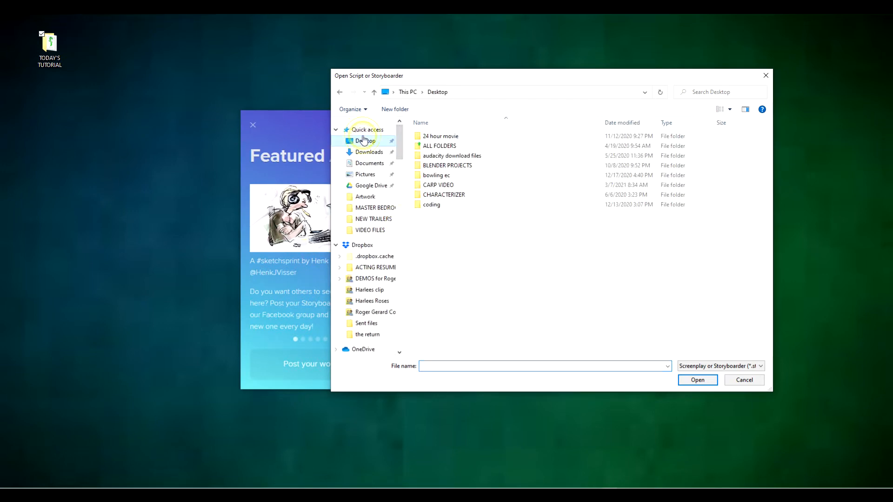
scroll(455, 268, "down", 5)
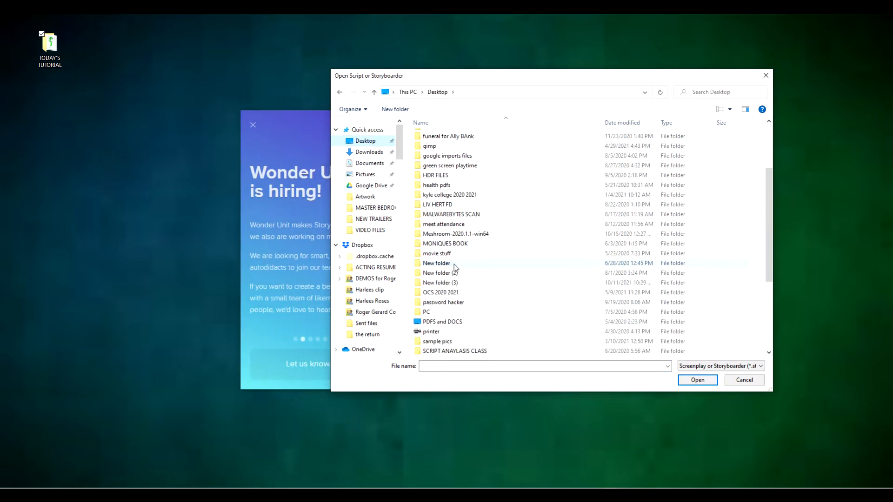
scroll(455, 267, "down", 4)
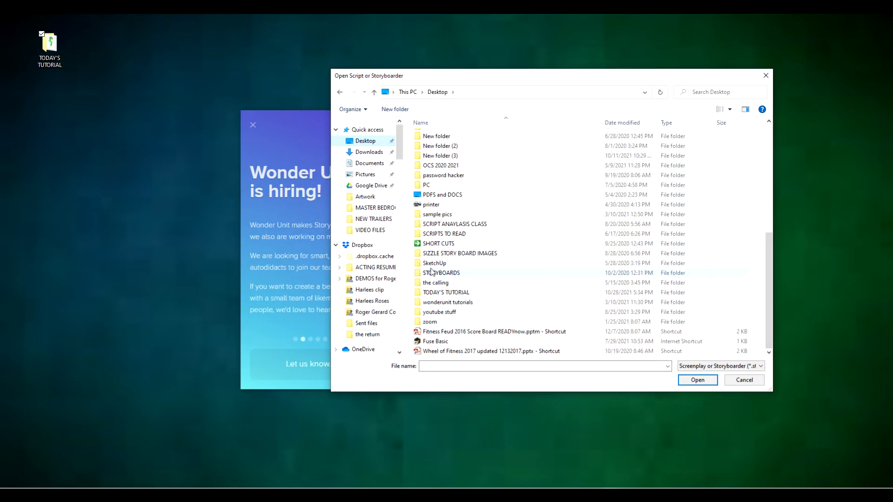
double_click(440, 292)
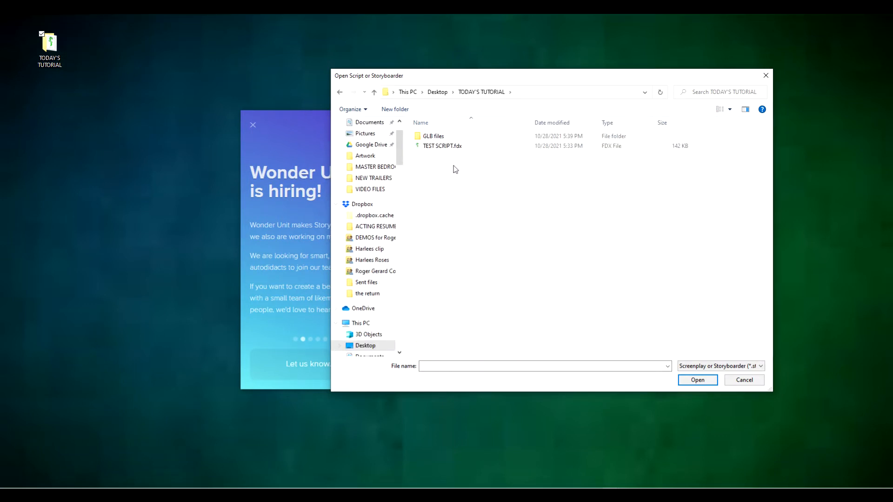
left_click(446, 145)
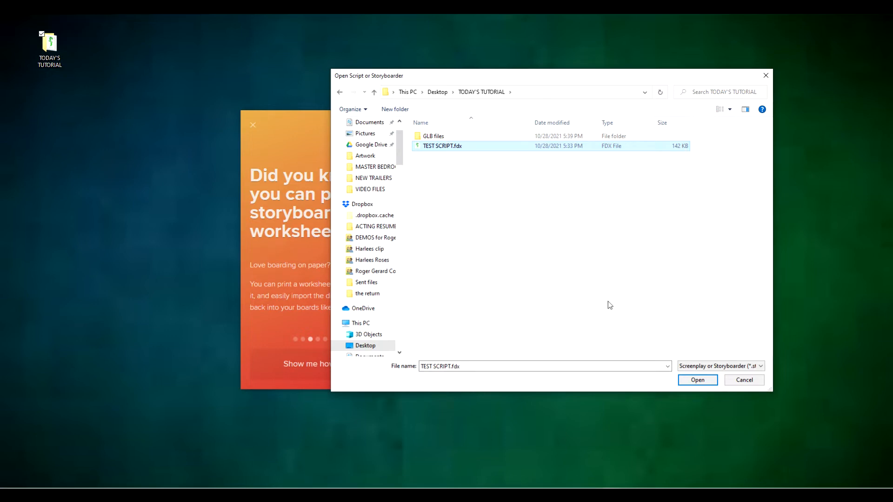
left_click(703, 380)
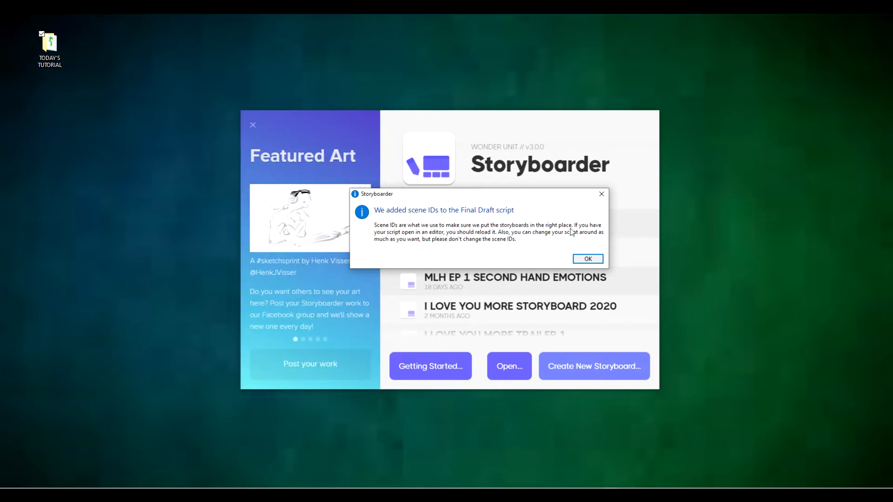
left_click(584, 260)
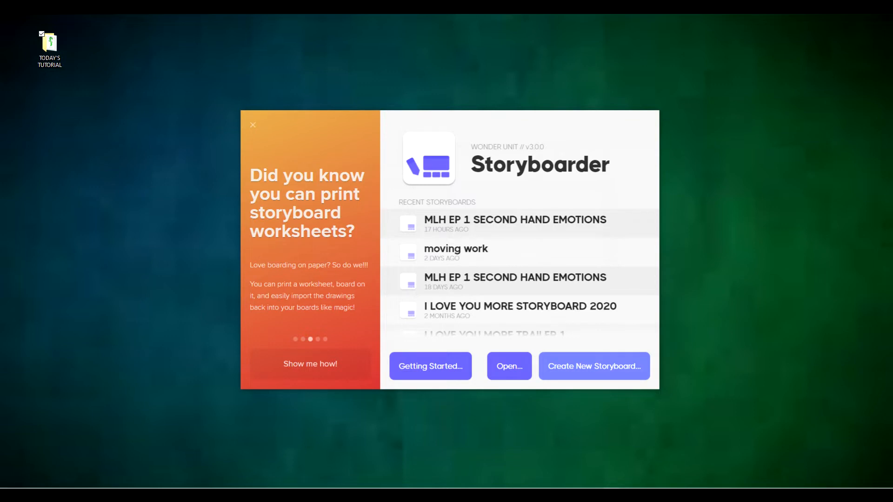
left_click(594, 366)
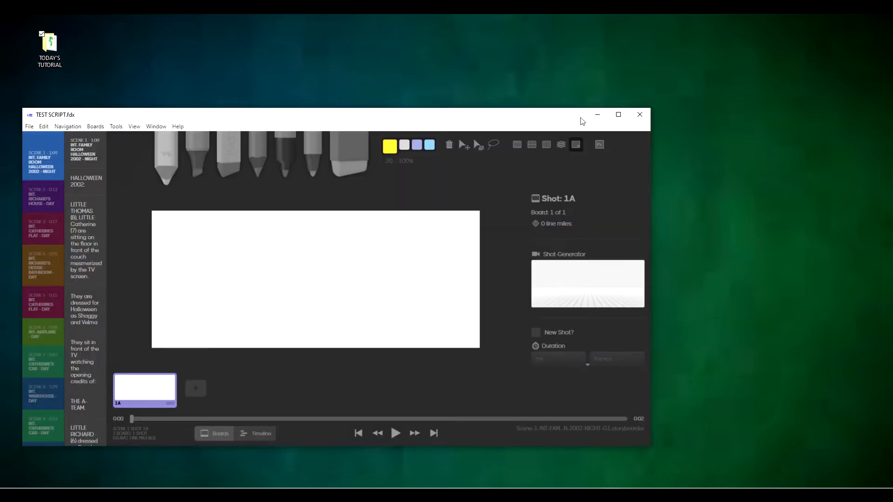
- Show the script window full screen briefly, restore its smaller size and move it away from the desktop folder
left_click(619, 115)
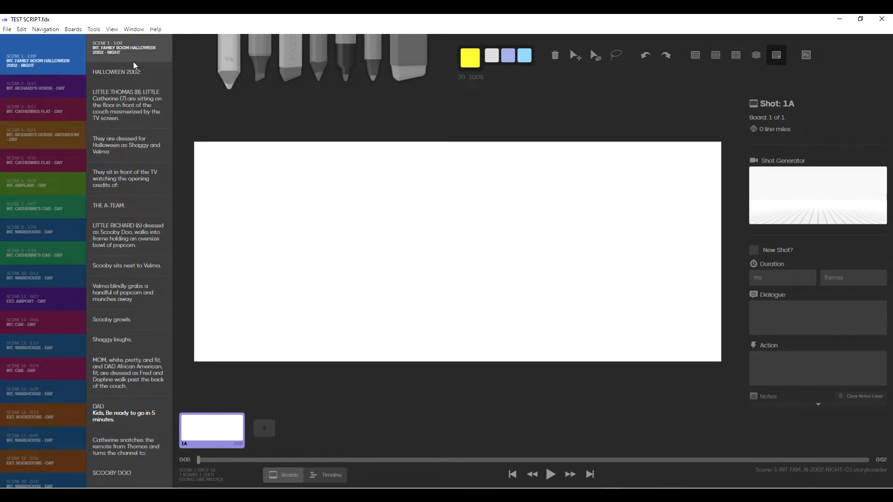
left_click(861, 19)
left_click_drag(209, 117, 318, 64)
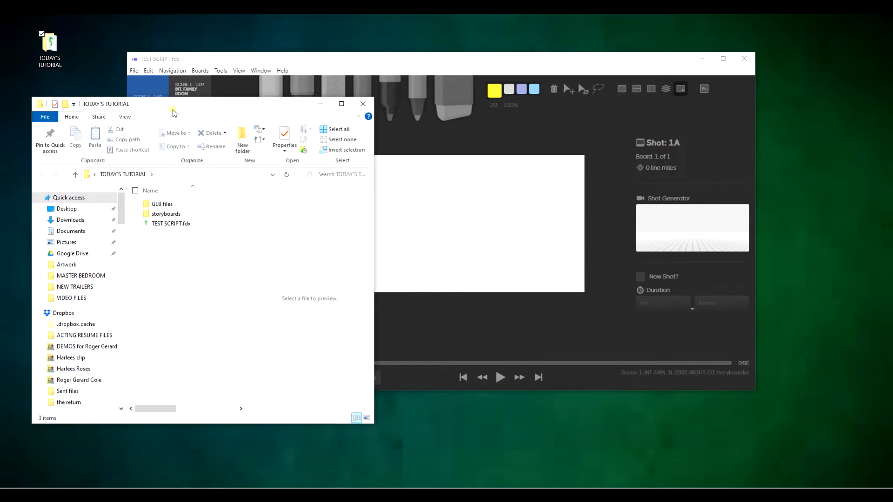
- Open the storyboards folder inside TODAY'S TUTORIAL and place its window over the far side of the script window
left_click_drag(174, 113, 167, 94)
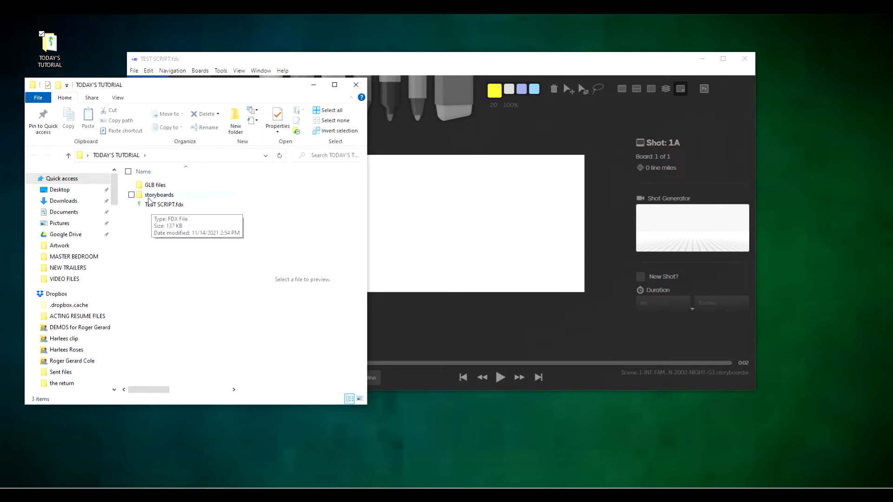
double_click(140, 197)
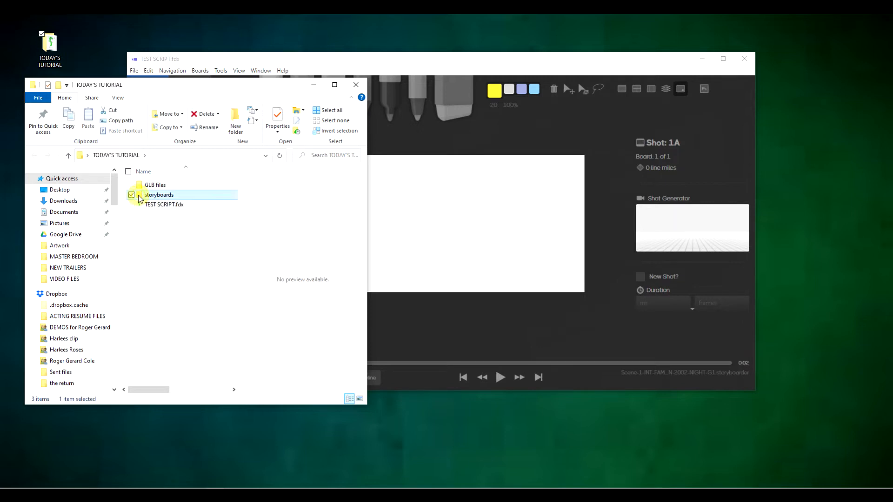
left_click_drag(230, 94, 616, 77)
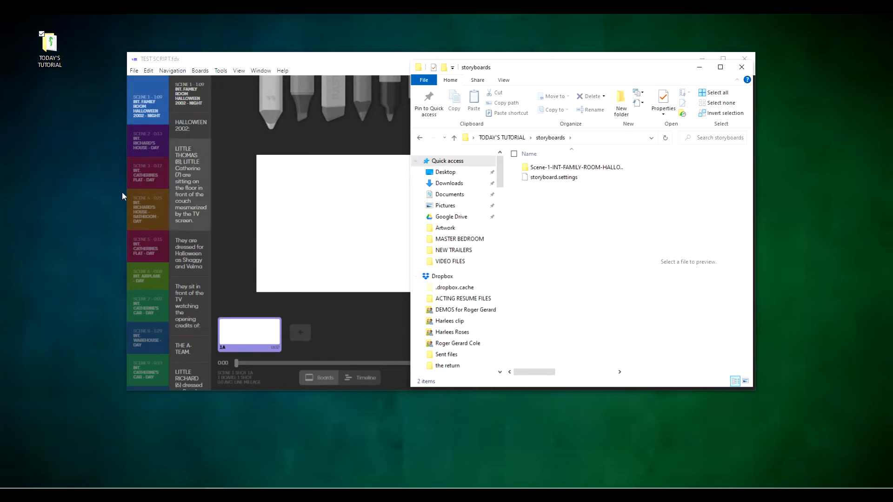
- Look through the scene list of TEST SCRIPT.fdx in the script window
left_click(286, 59)
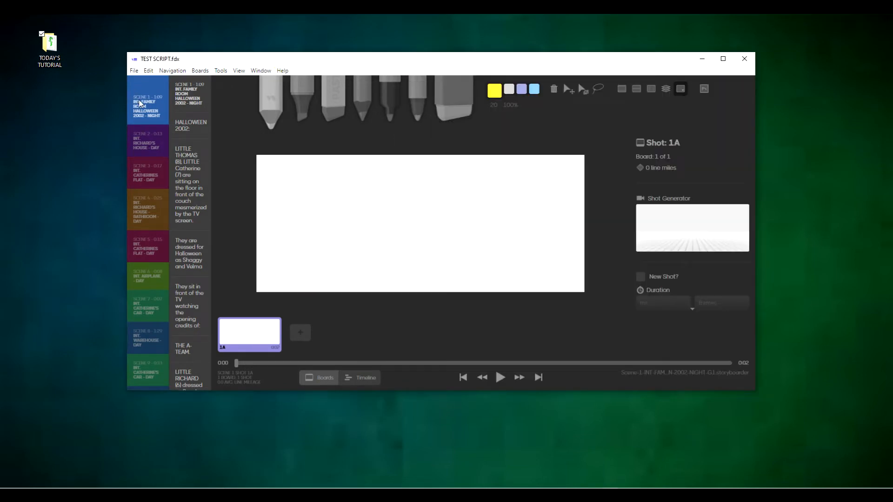
scroll(149, 117, "down", 4)
scroll(147, 174, "down", 15)
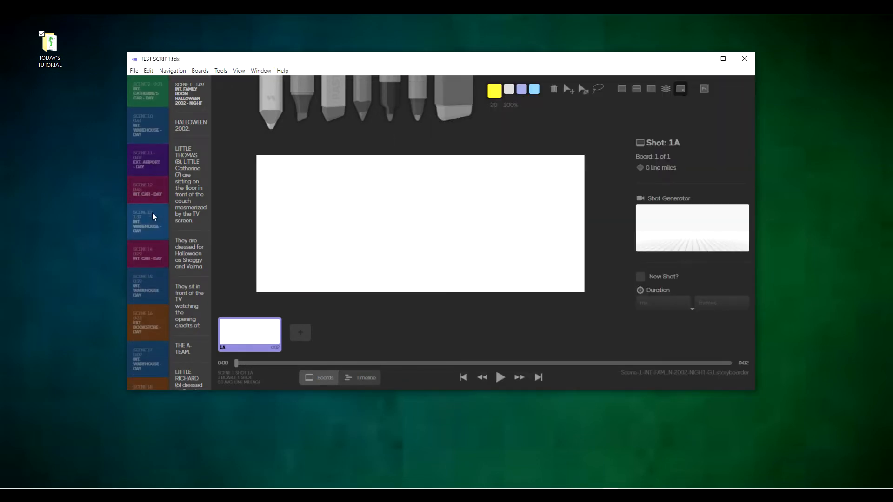
scroll(152, 254, "up", 6)
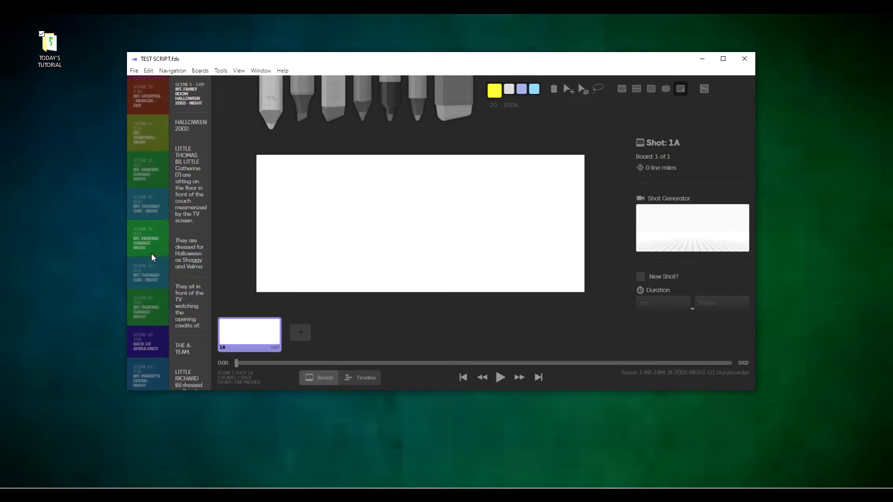
- Examine the Scene 1 storyboard folder and its images subfolder, and go back up to the TODAY'S TUTORIAL folder
key("alt+Tab")
left_click(568, 74)
left_click_drag(568, 74, 559, 84)
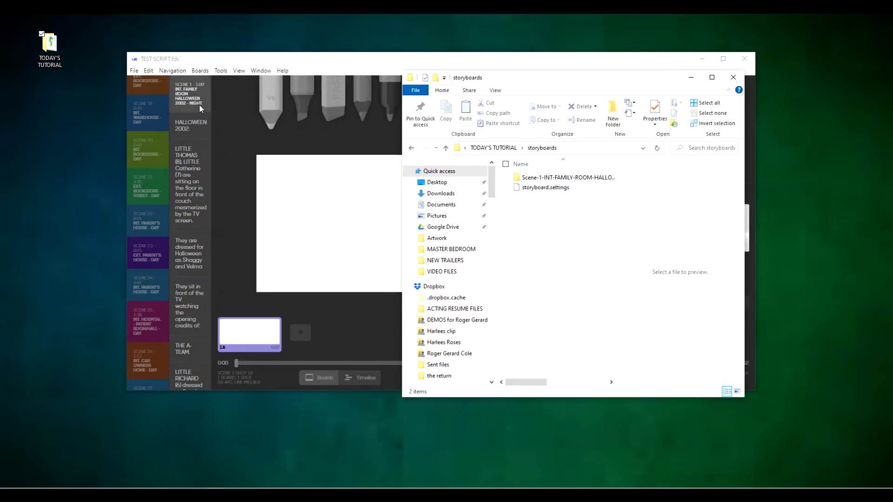
double_click(528, 179)
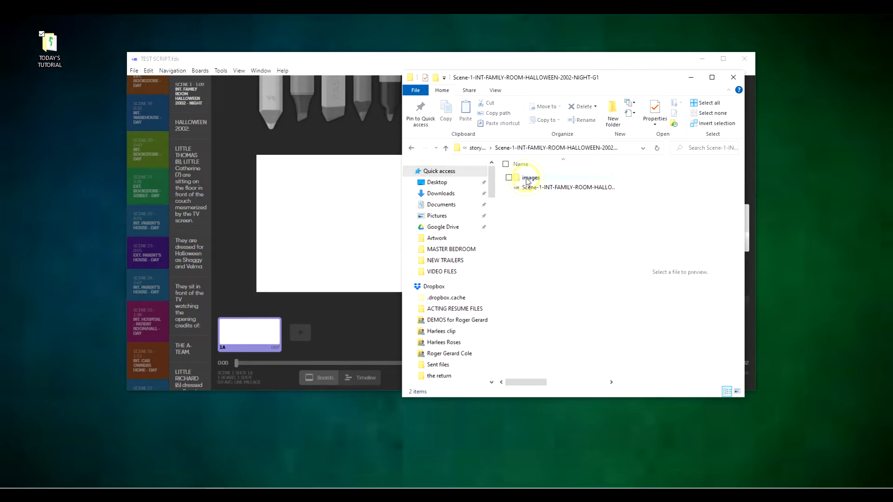
left_click(711, 76)
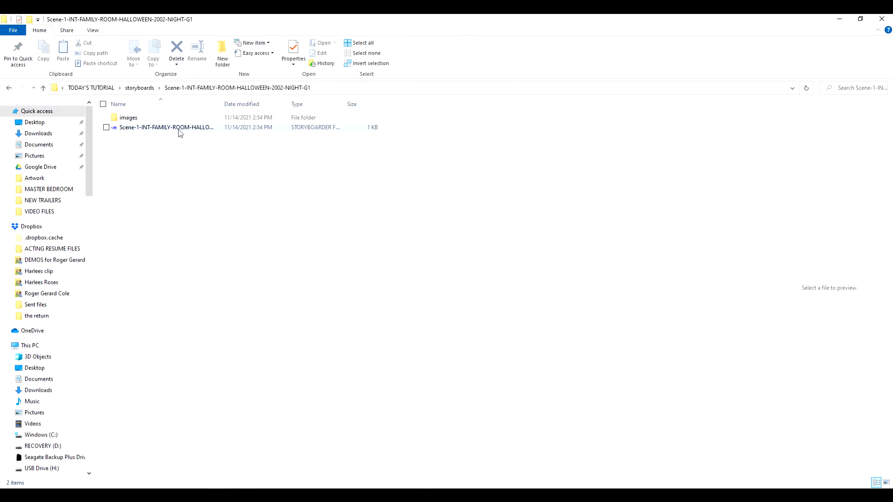
double_click(127, 119)
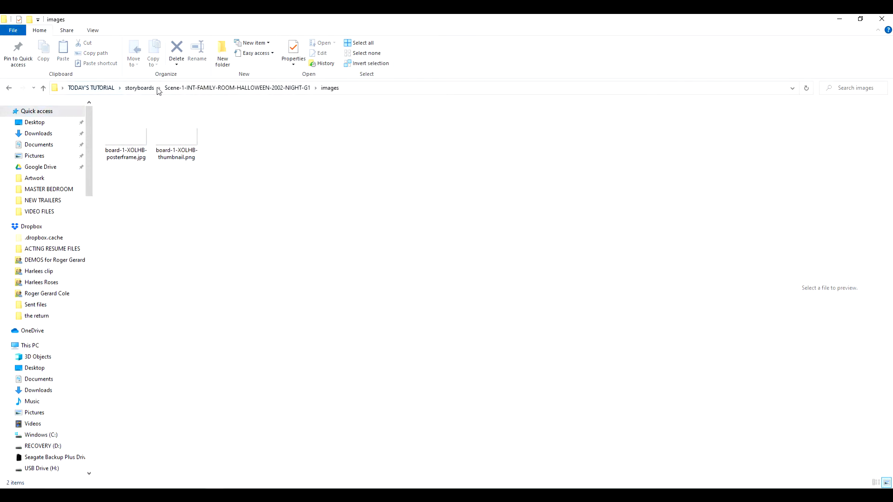
left_click(95, 88)
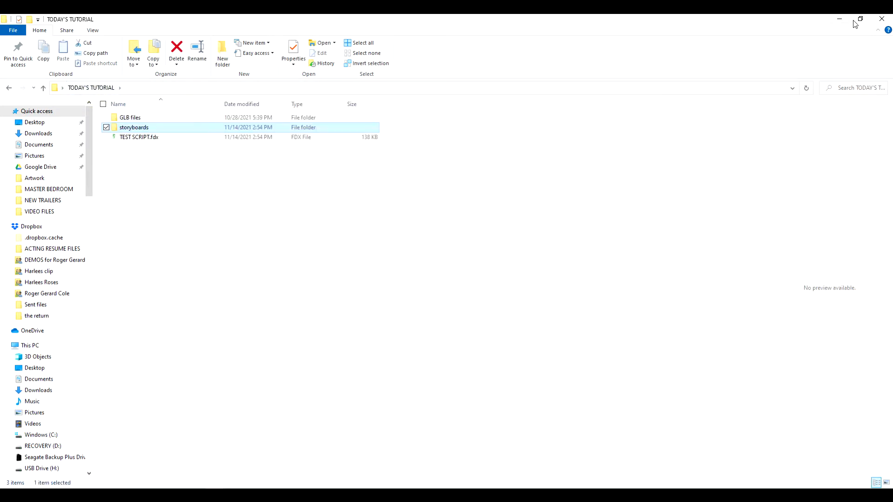
- Reopen the storyboards folder in a smaller window and arrange it side by side with a narrowed script window
left_click(855, 21)
left_click_drag(594, 81, 670, 78)
double_click(607, 186)
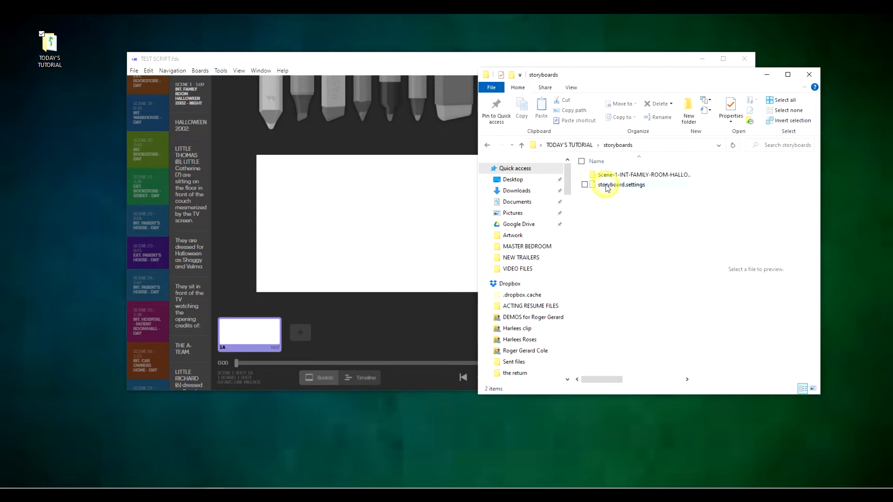
left_click_drag(667, 82, 742, 35)
left_click(539, 69)
left_click_drag(465, 68, 351, 153)
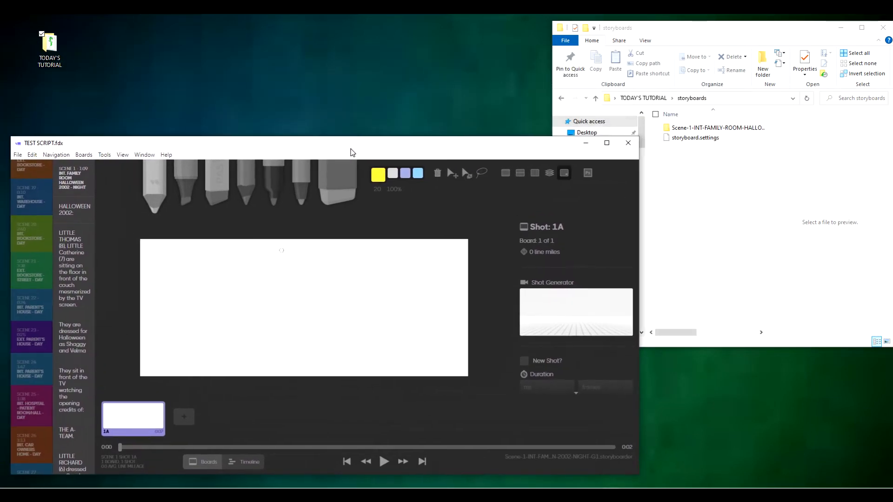
left_click_drag(640, 182, 550, 182)
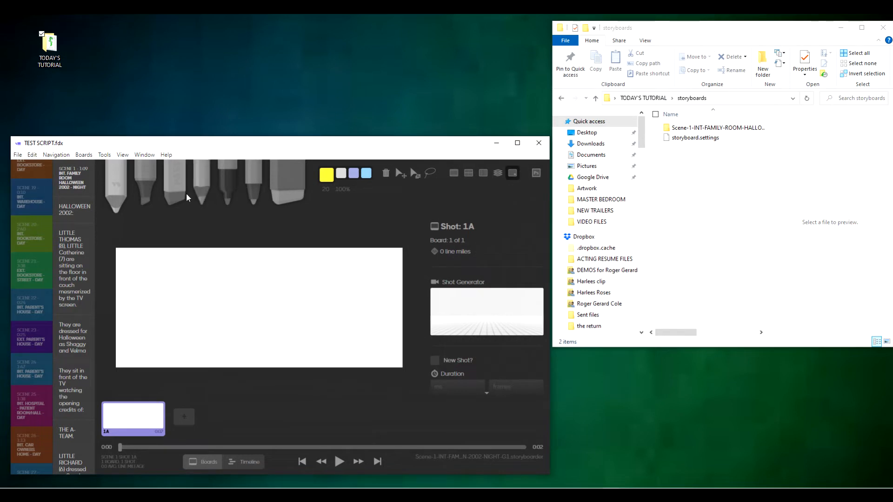
- Return to the start of the scene list and open Scenes 2, 3 and 4 to create their storyboard folders
scroll(30, 195, "up", 10)
scroll(29, 190, "up", 2)
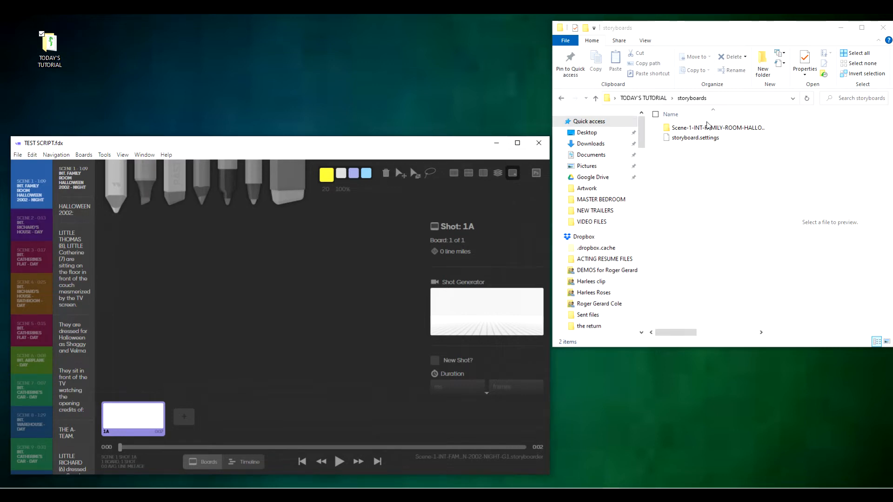
left_click(696, 36)
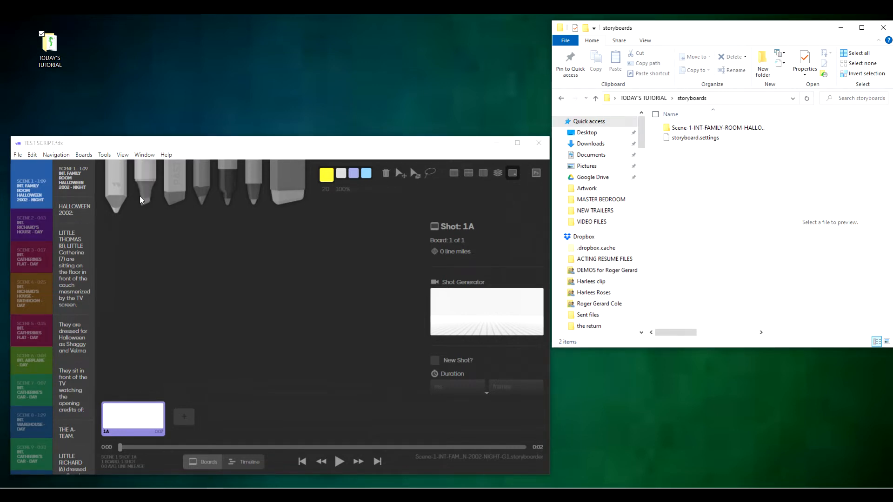
left_click(32, 224)
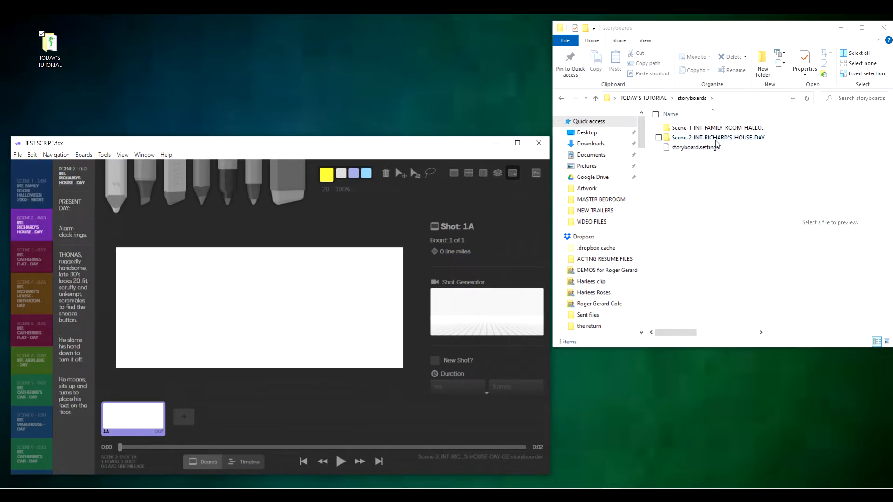
left_click(35, 265)
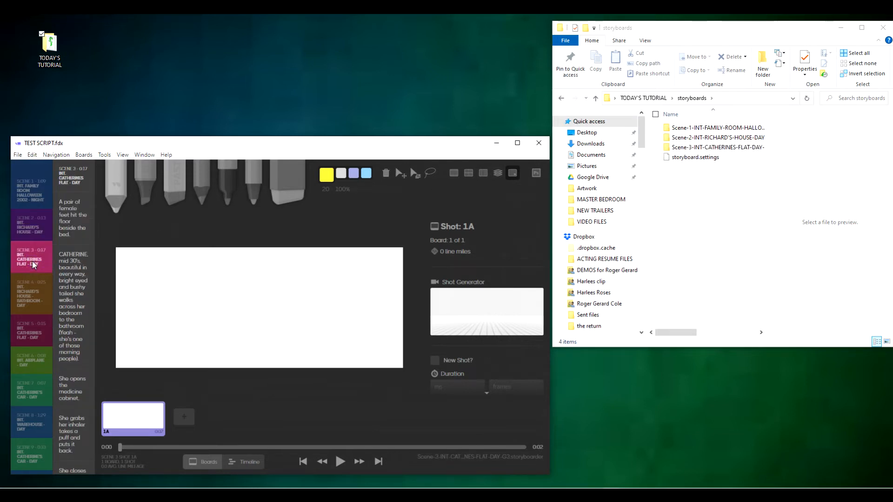
left_click(33, 292)
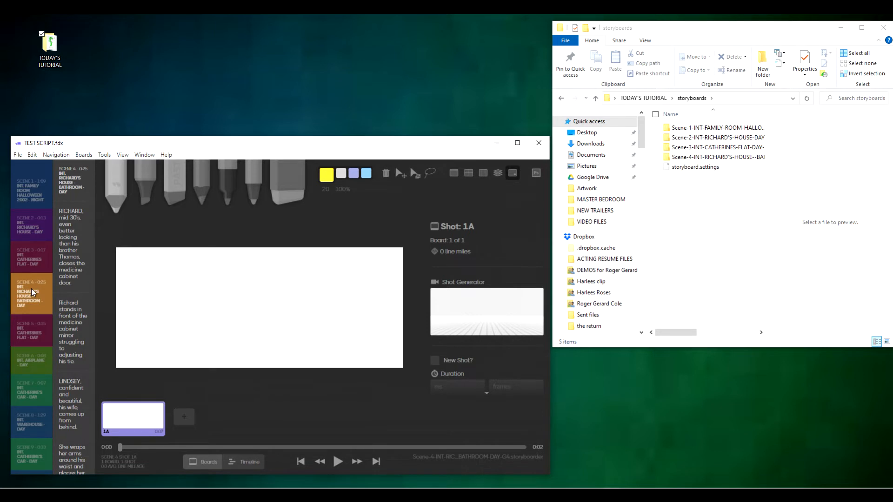
- Return to Scene 1 in the script, examine the Scene 2 storyboard folder and its images subfolder, and go back up to the storyboards folder
left_click(39, 186)
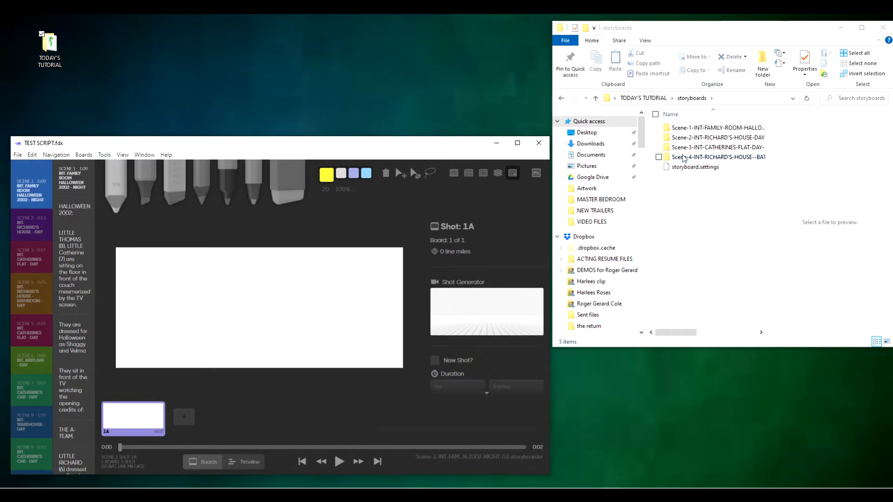
left_click(685, 140)
double_click(685, 140)
left_click(677, 140)
double_click(680, 128)
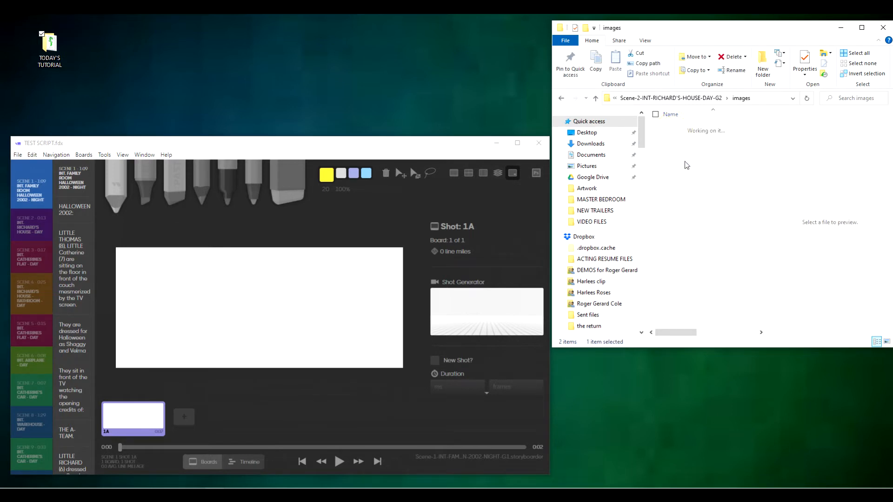
left_click(631, 99)
left_click(596, 99)
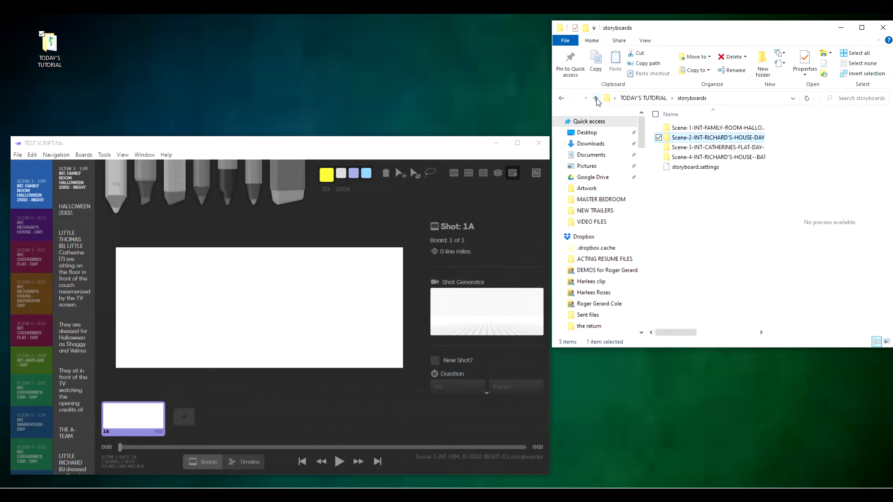
left_click(596, 98)
double_click(673, 137)
left_click(677, 130)
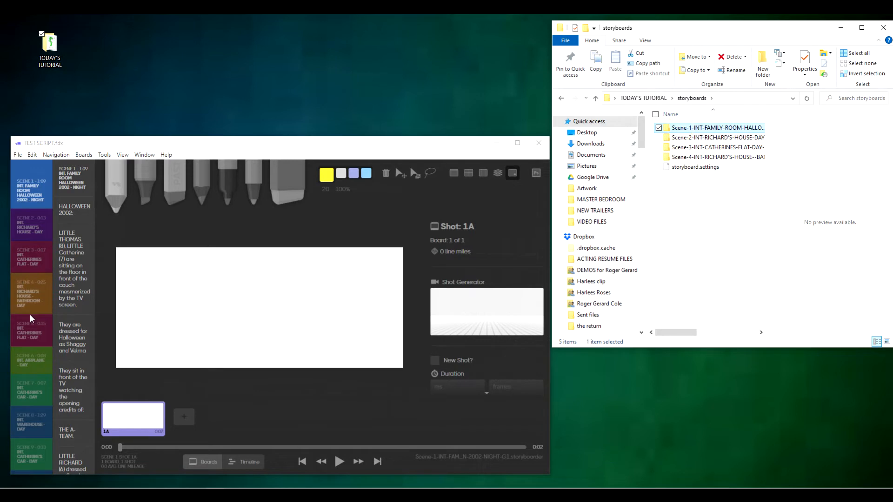
- Open the Shot Generator for Scene 1 in a maximized window, add a box object, and display the models available for it
left_click(39, 198)
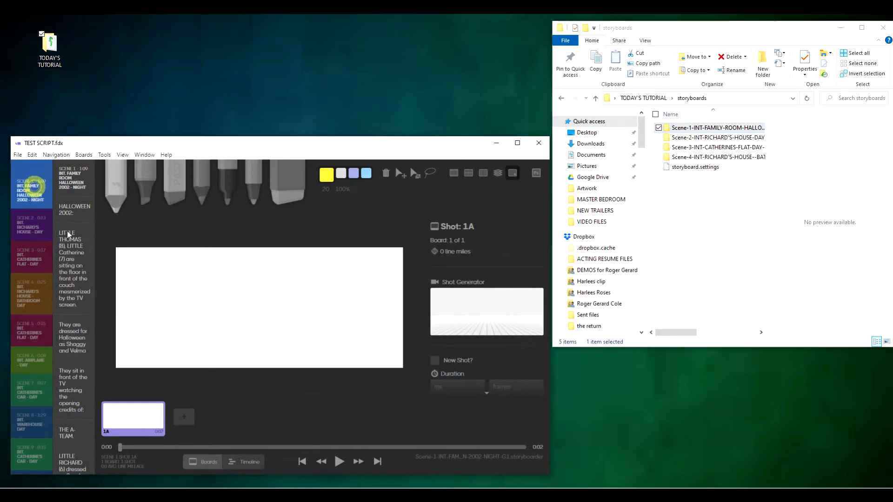
left_click(488, 321)
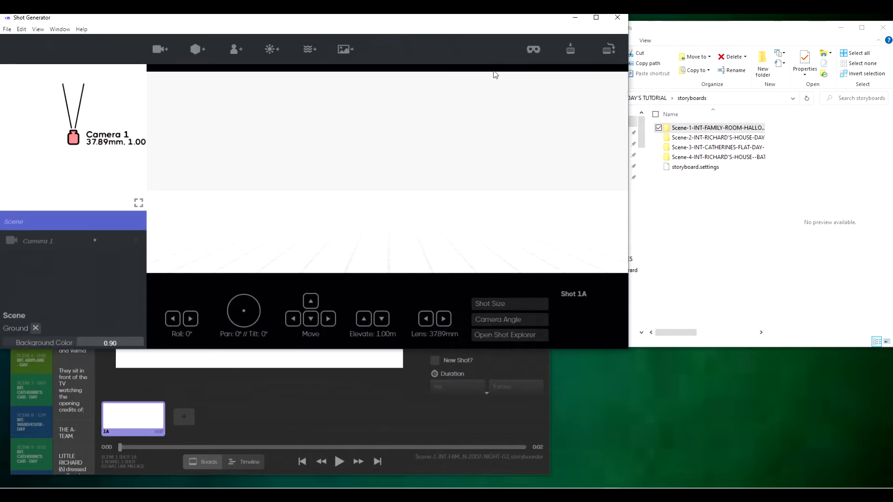
left_click_drag(428, 24, 659, 75)
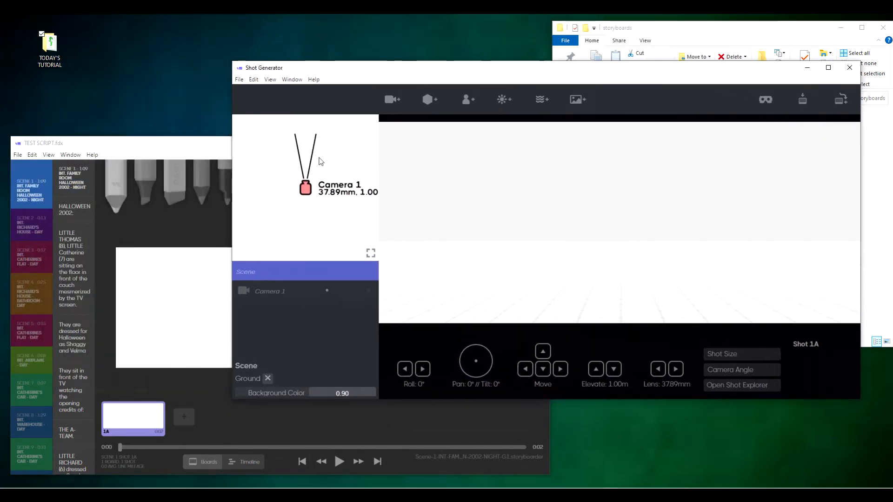
left_click(829, 68)
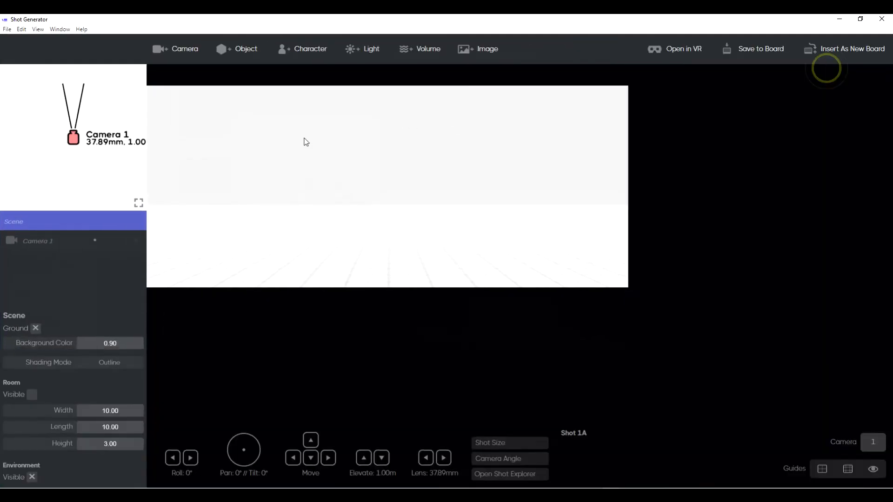
left_click(252, 49)
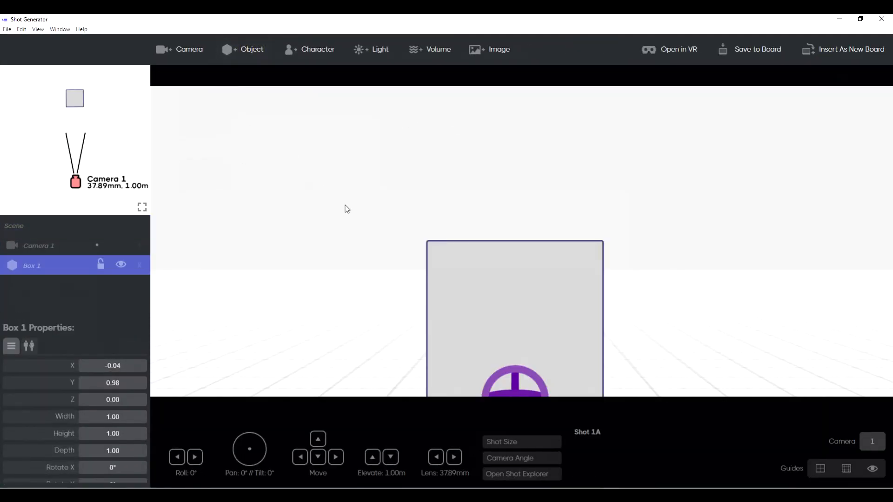
left_click(30, 345)
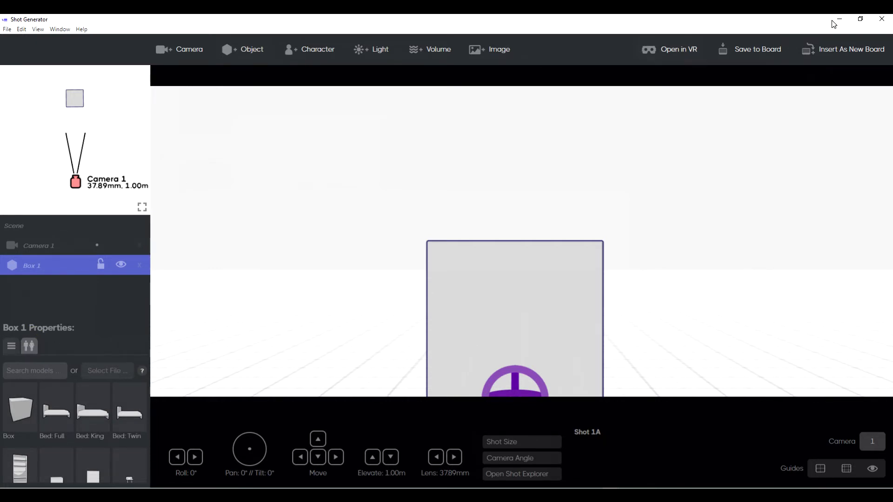
- Look at the models in the GLB files folder inside TODAY'S TUTORIAL, and return to the maximized Shot Generator window
left_click(861, 18)
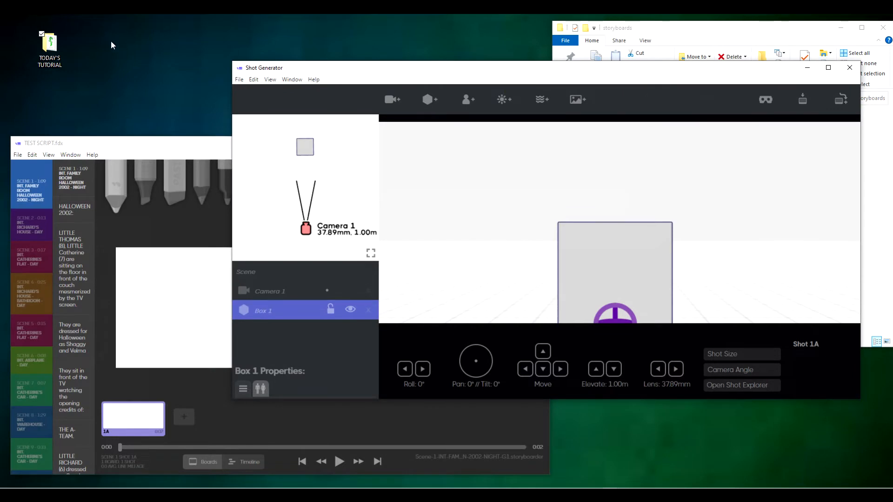
double_click(61, 42)
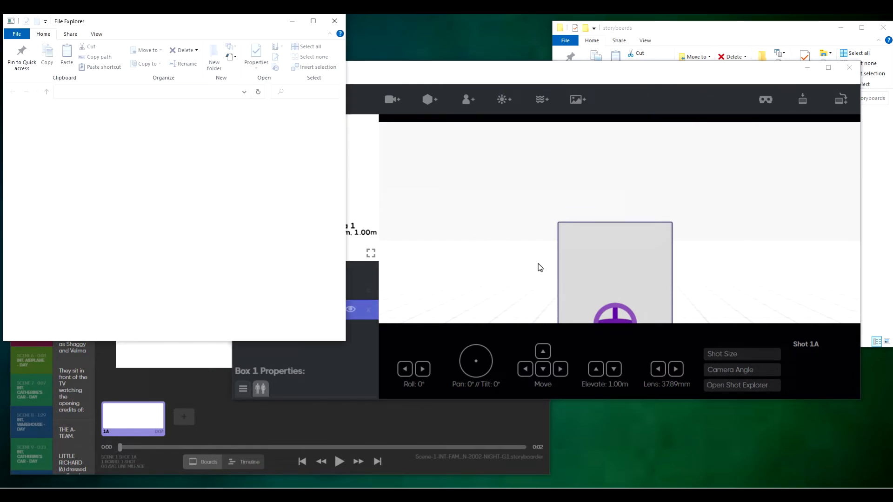
double_click(133, 122)
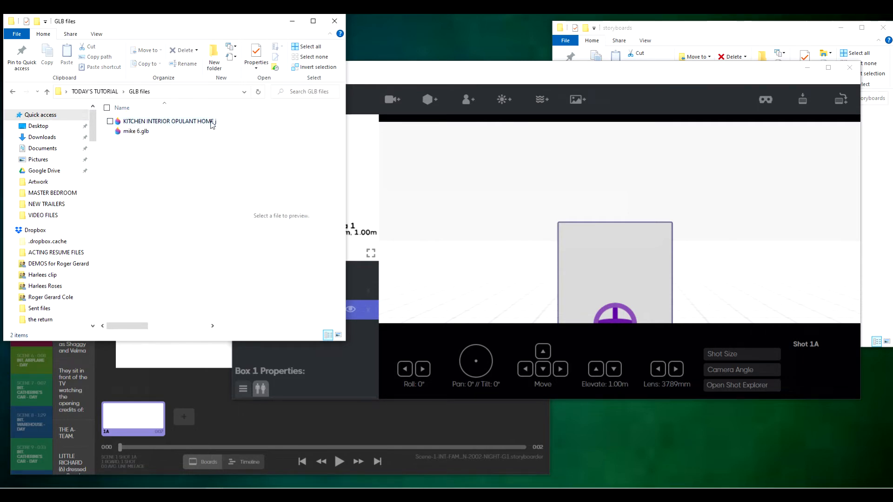
left_click(496, 71)
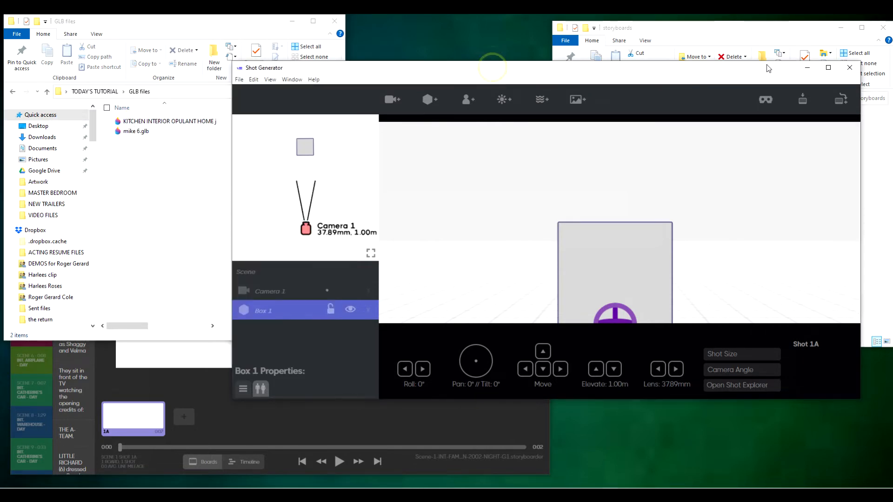
left_click(832, 68)
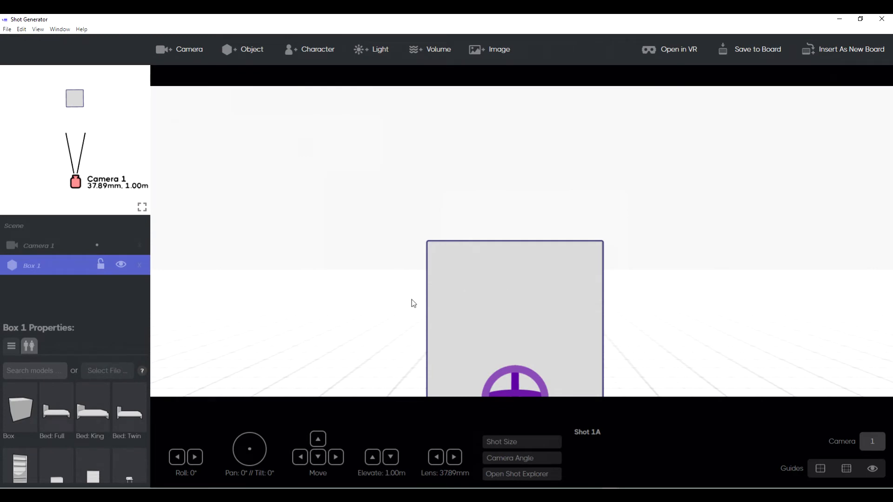
- Set the box's Y and X positions to 0 in its properties
left_click(11, 345)
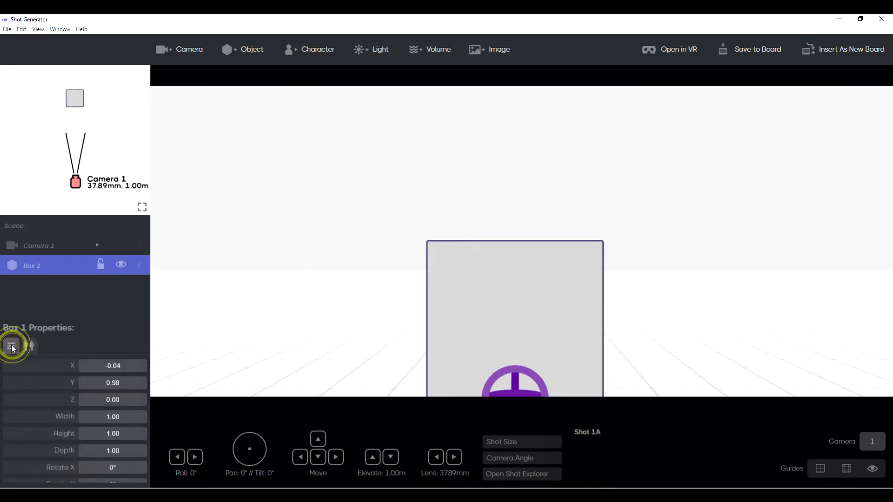
left_click(118, 371)
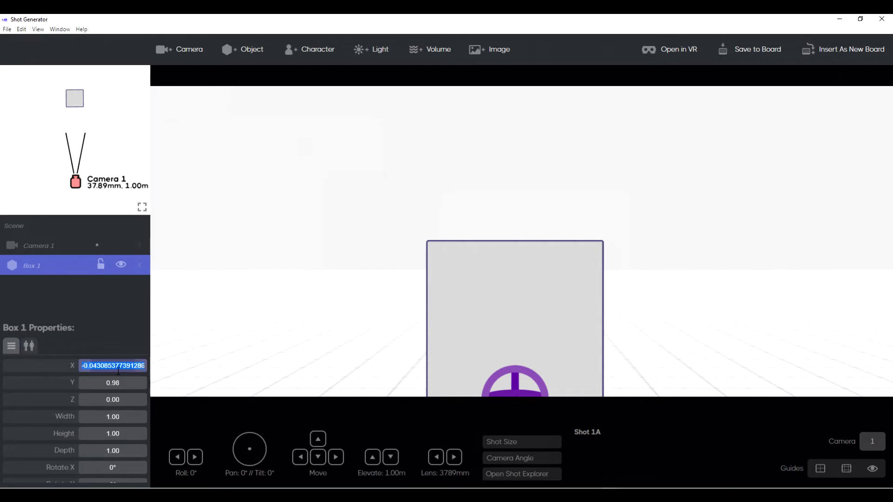
left_click(114, 381)
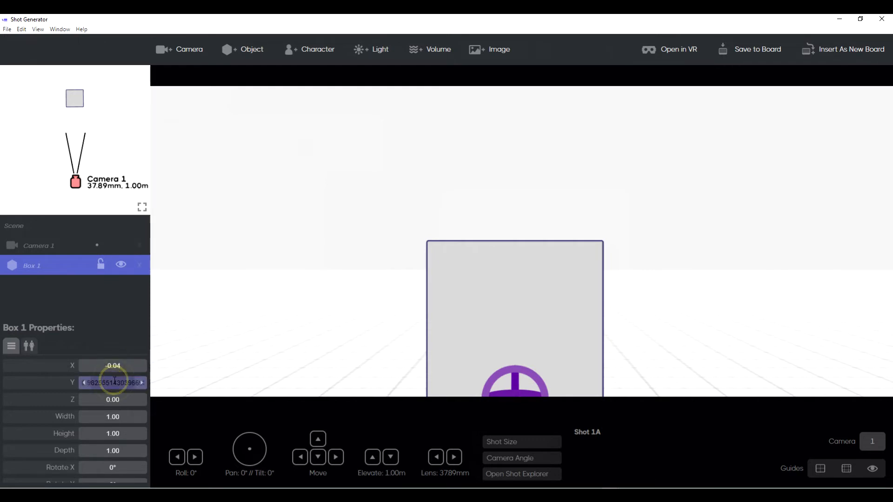
type("0")
key("Return")
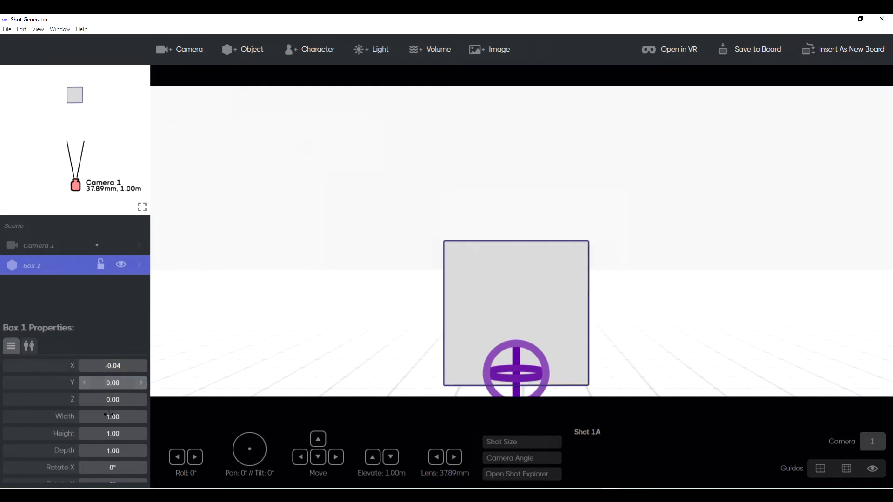
scroll(106, 447, "down", 2)
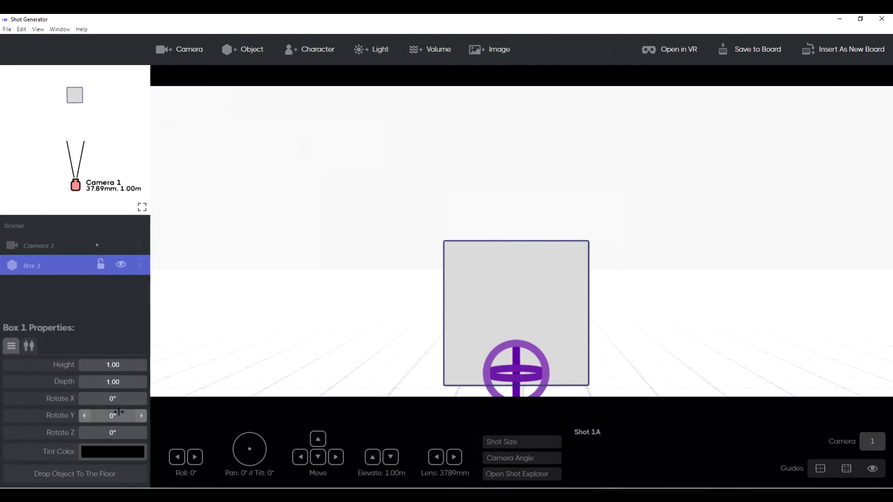
scroll(111, 423, "up", 2)
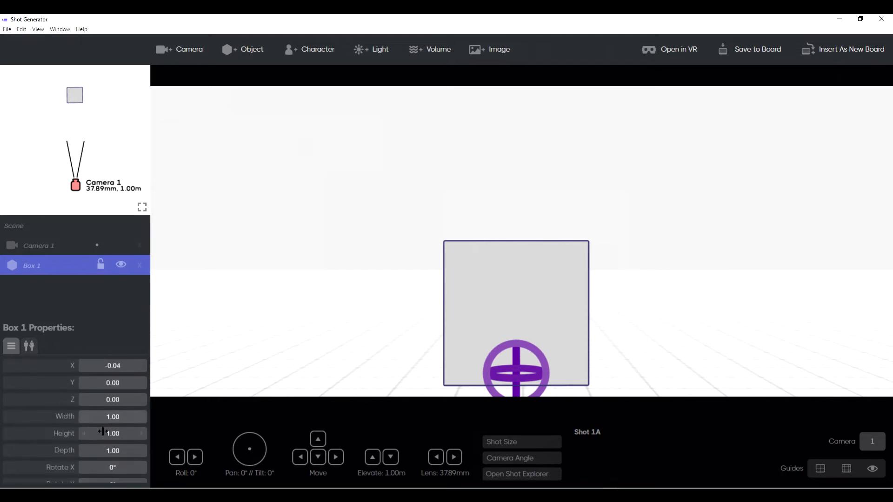
left_click(116, 366)
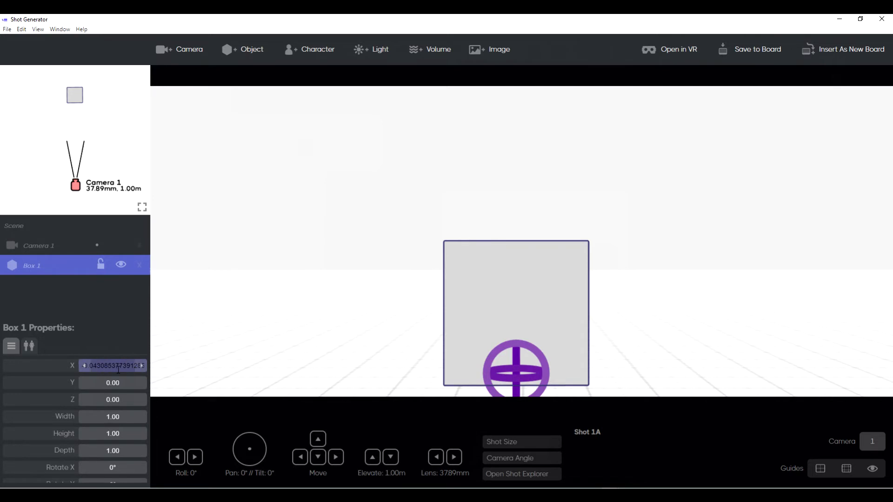
type("0")
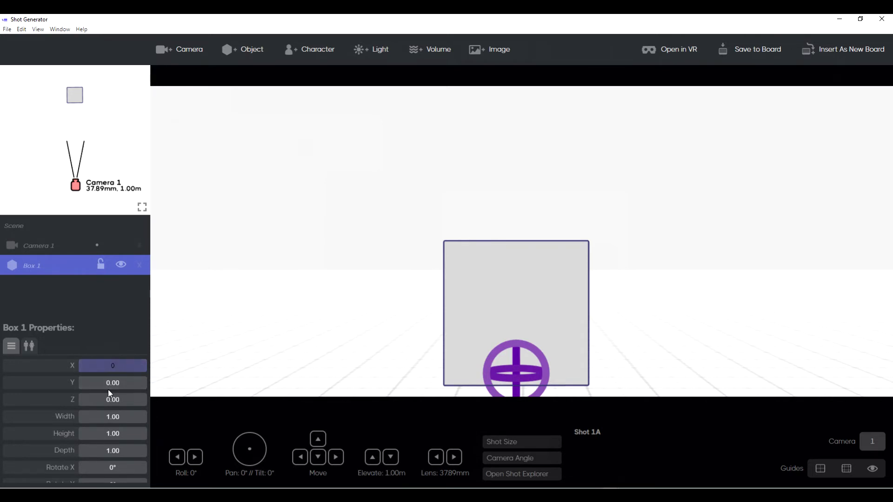
key("Return")
scroll(101, 426, "down", 1)
scroll(100, 426, "up", 1)
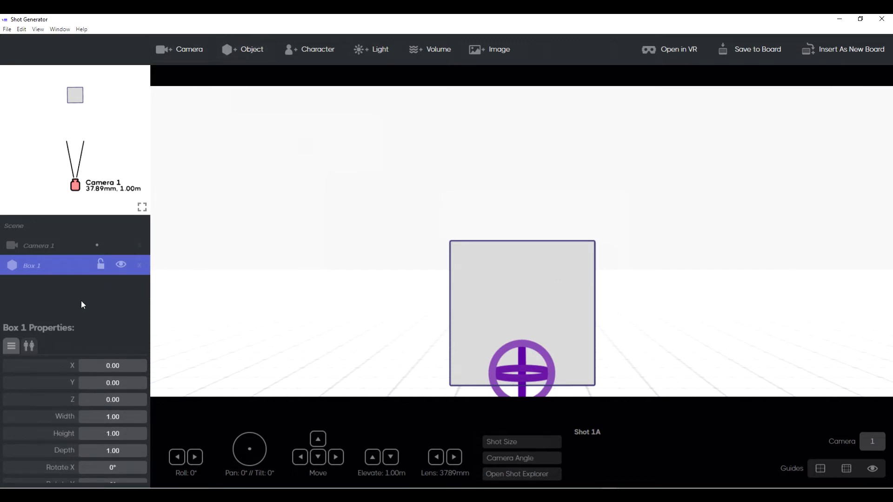
- Replace the box's model with KITCHEN INTERIOR OPULANT HOME joined b no roof.glb from the GLB files folder
left_click(31, 345)
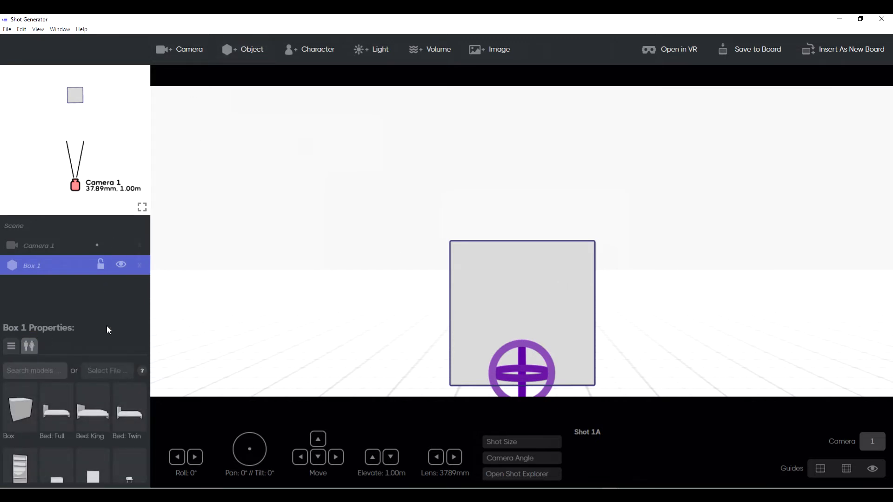
left_click(94, 377)
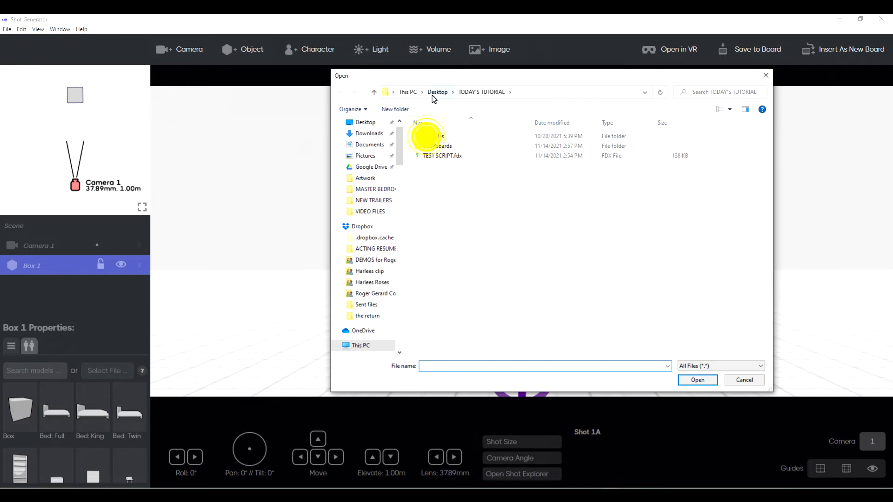
double_click(428, 137)
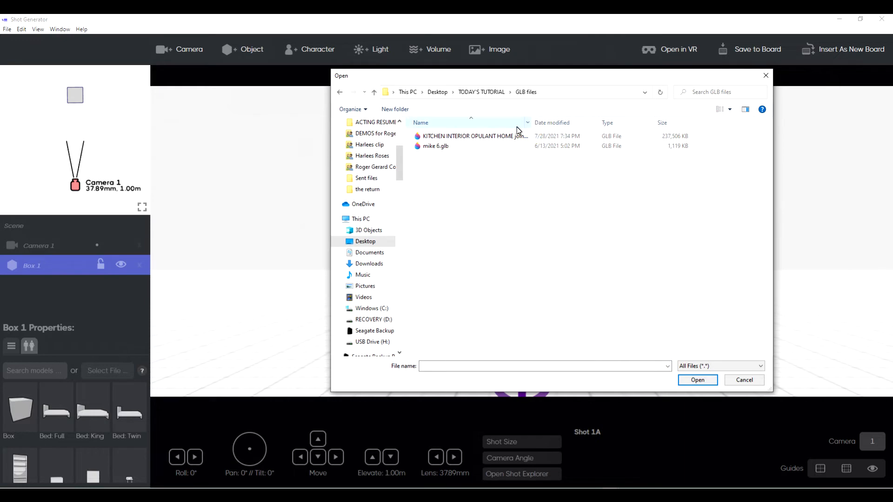
left_click_drag(532, 122, 591, 122)
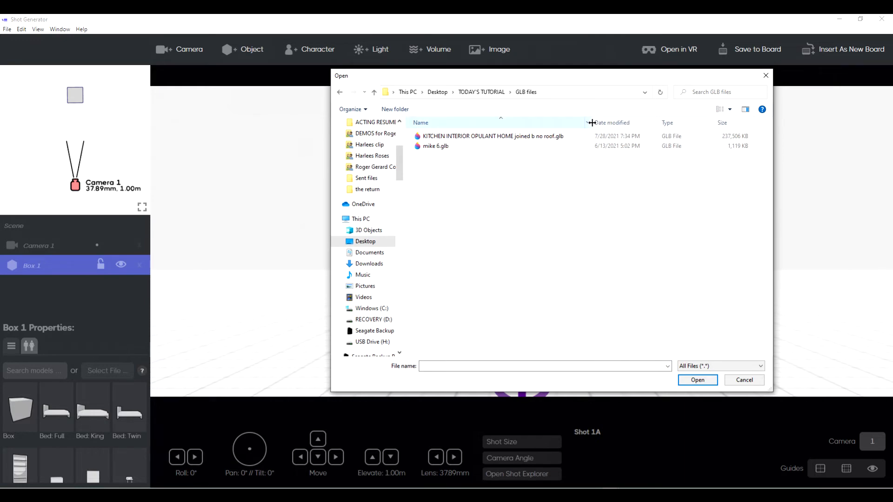
left_click(493, 137)
left_click(698, 380)
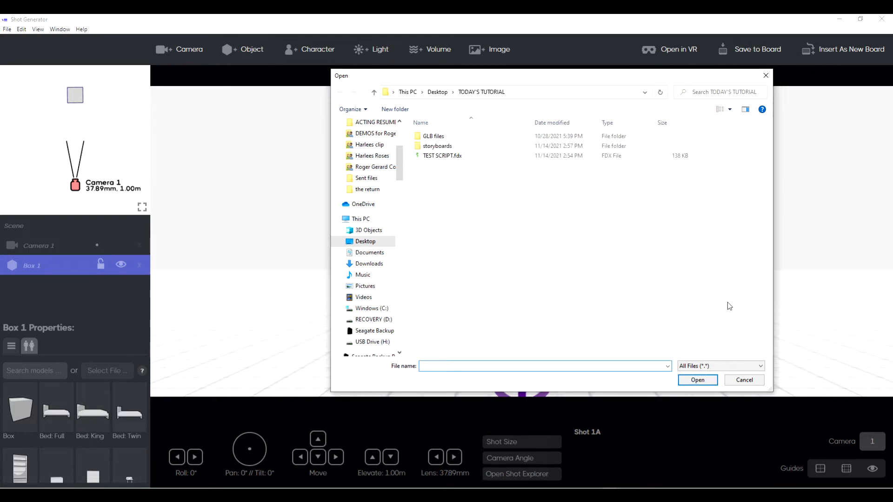
left_click(743, 381)
- Select the kitchen model, tilt it slightly with the rotation control, and reset its Rotate X to 0°
left_click(506, 289)
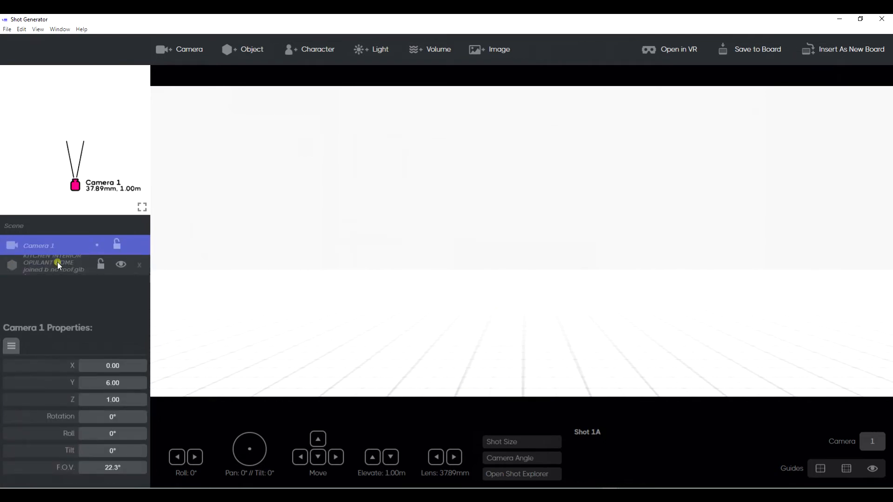
left_click(57, 262)
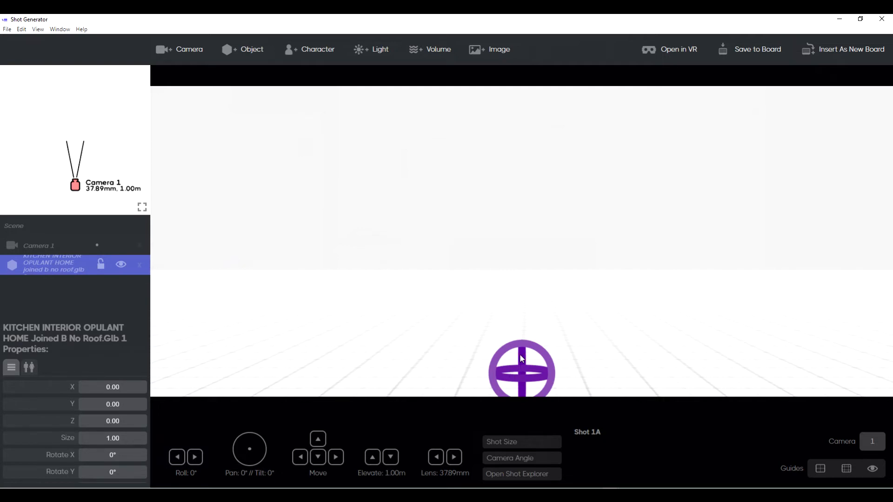
mouse_move(520, 355)
left_mouse_down()
mouse_move(524, 418)
mouse_move(519, 353)
left_mouse_up()
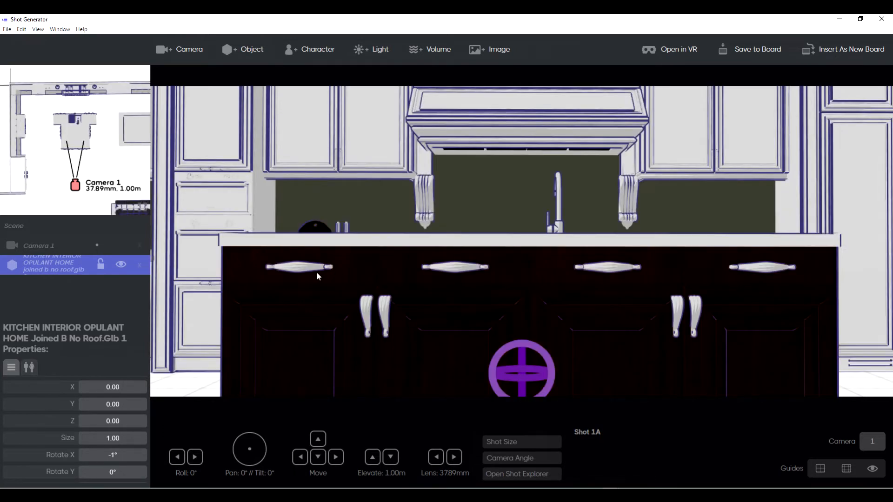
left_click(111, 456)
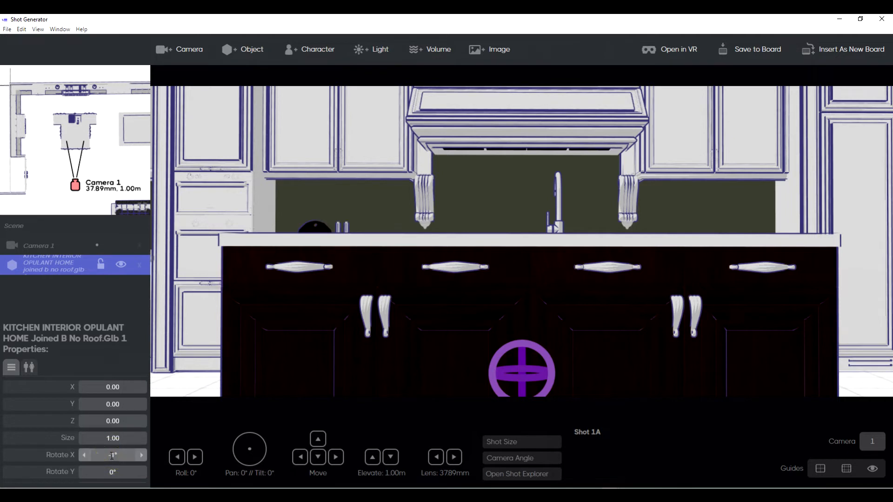
left_click(112, 456)
type("0")
key("Return")
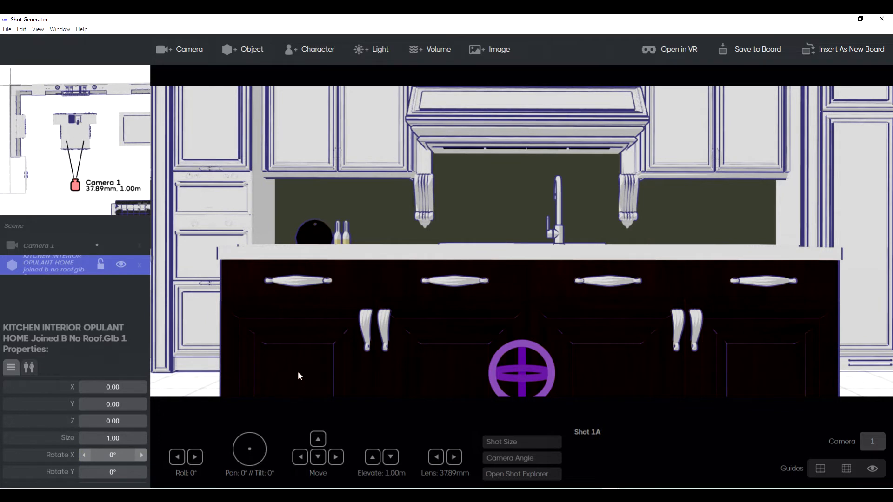
- Add a second camera to the kitchen scene
left_click(196, 50)
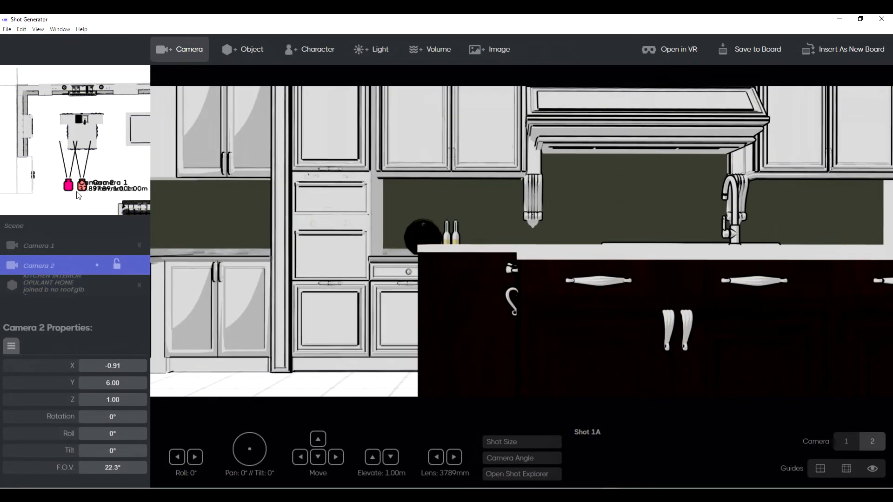
- Move Camera 2 beside the armchairs to X 6.20, Y 12.37, with Rotation 26° and Tilt -8°
left_click_drag(69, 204, 154, 260)
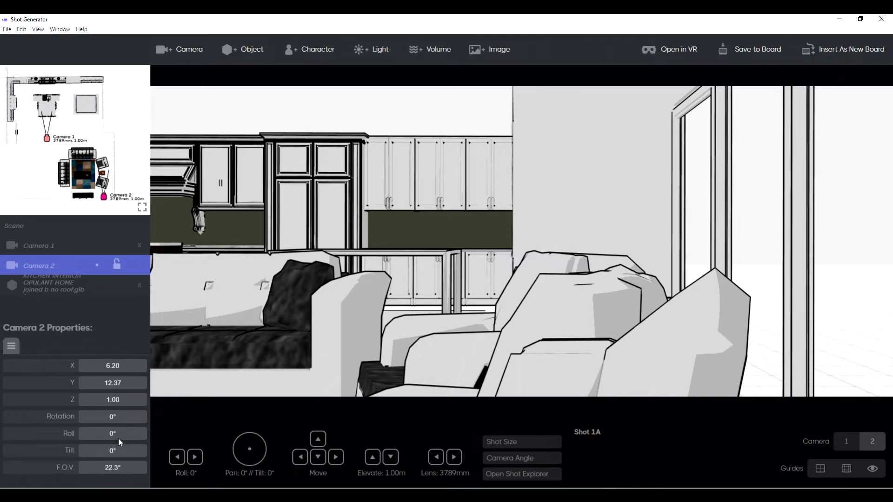
left_click_drag(113, 416, 155, 416)
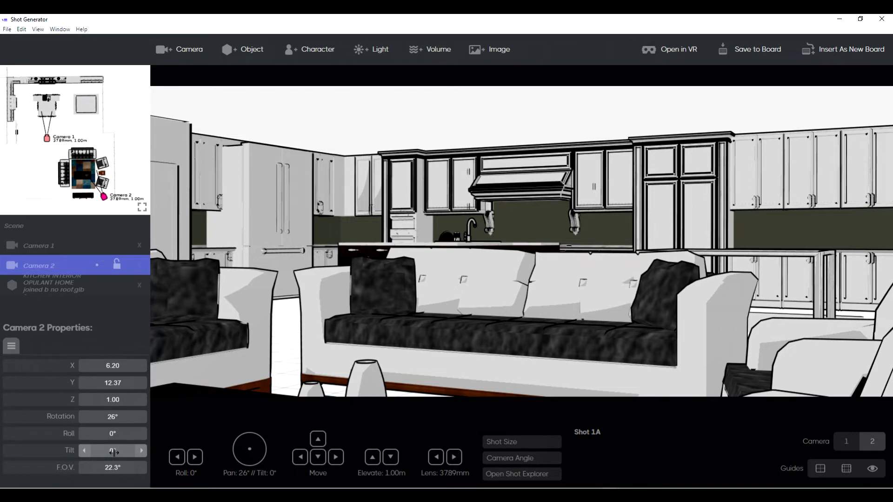
left_click_drag(116, 451, 112, 450)
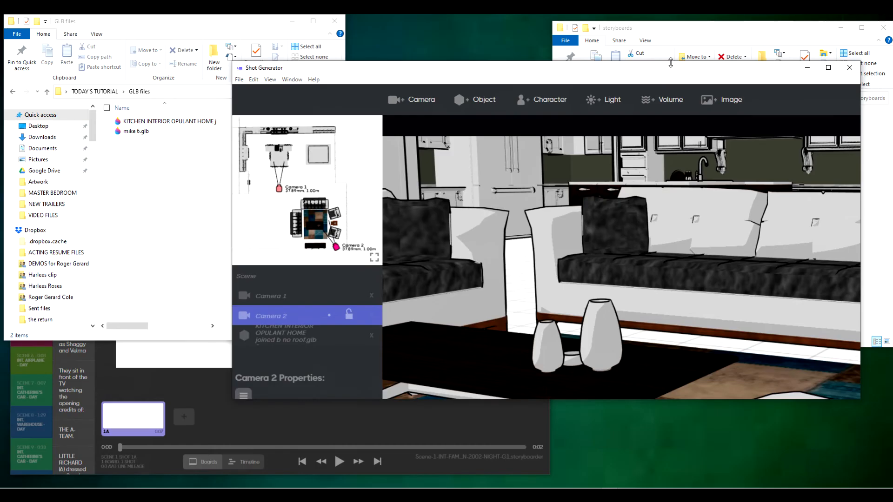
- Switch to File Explorer, check the models and objects folders inside the Scene 1 folder, and return to the storyboards folder
left_click_drag(677, 76, 503, 164)
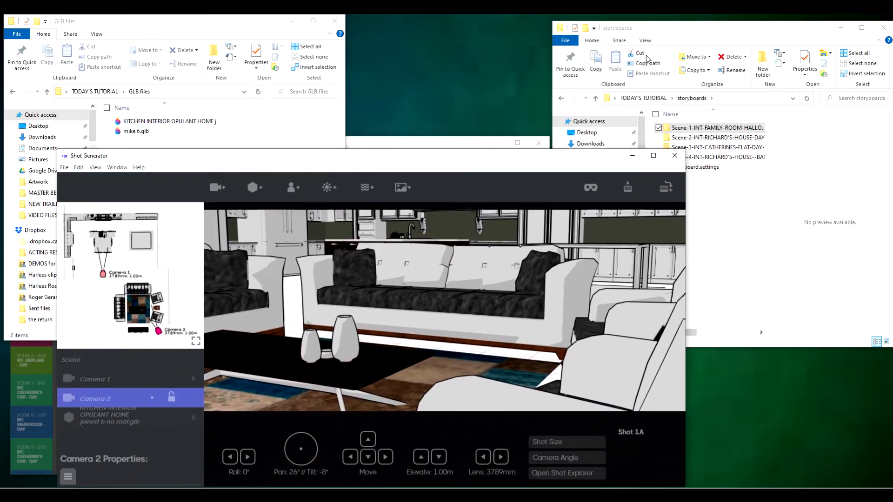
left_click(746, 23)
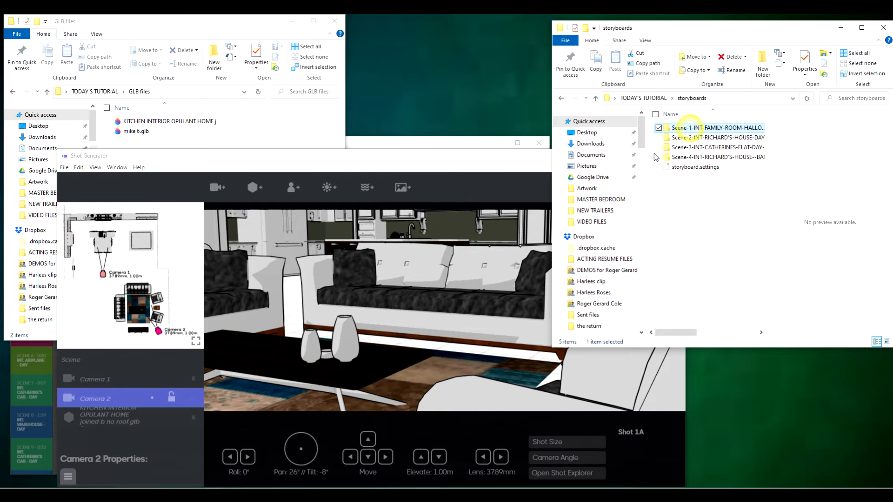
double_click(691, 129)
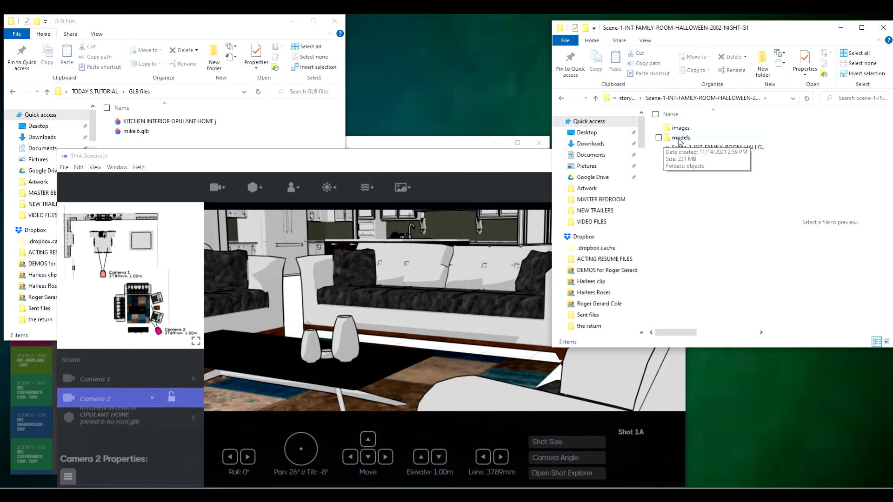
left_click(680, 139)
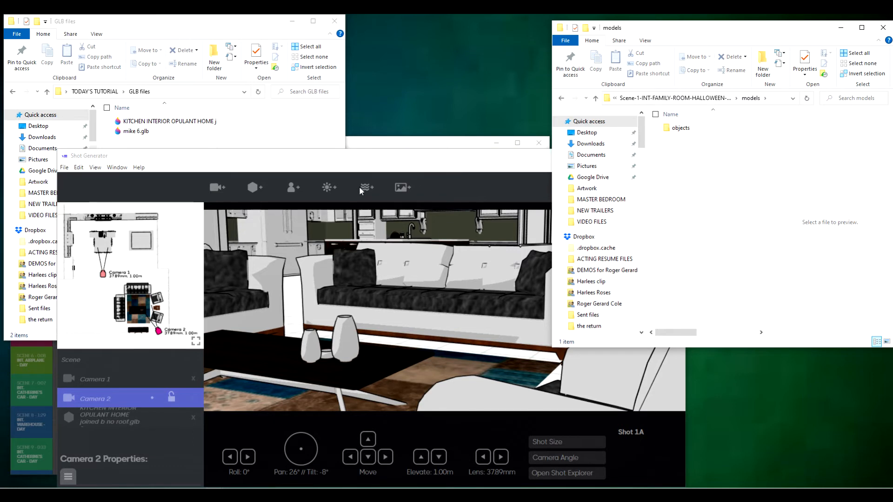
double_click(679, 129)
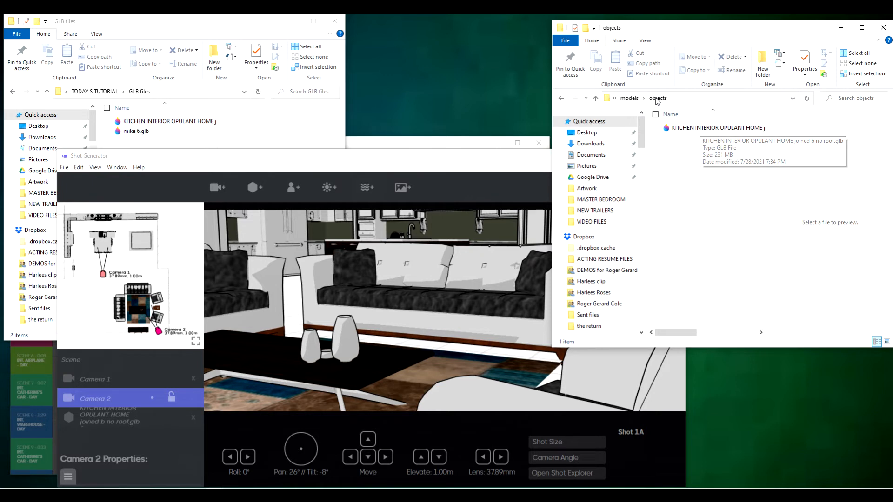
left_click(629, 99)
left_click(629, 98)
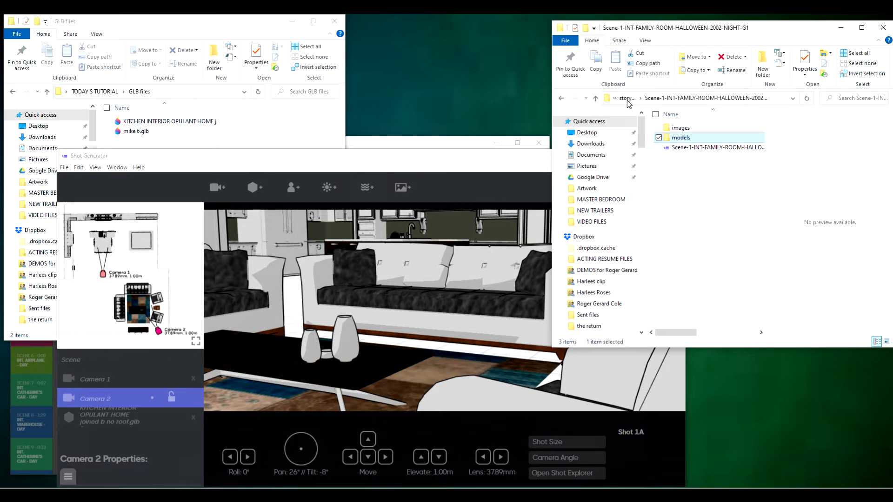
left_click(627, 99)
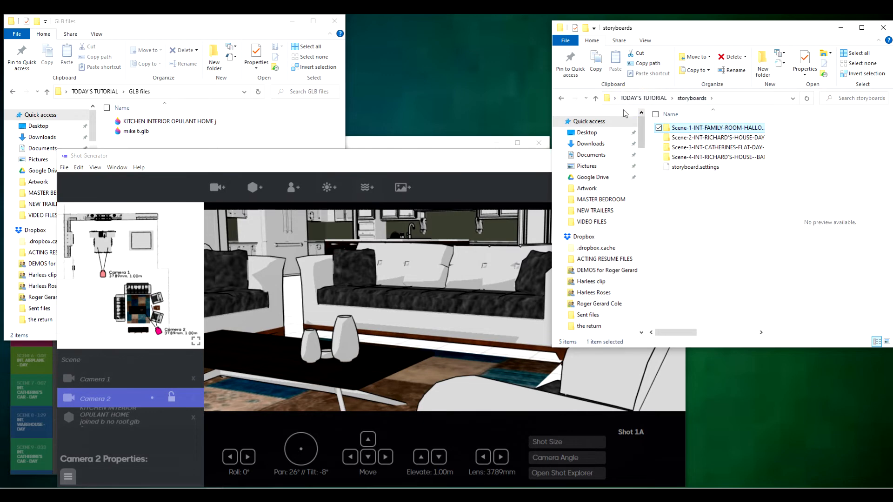
- Return to Shot Generator and insert the Camera 2 shot as a new board in Scene 1
left_click(400, 163)
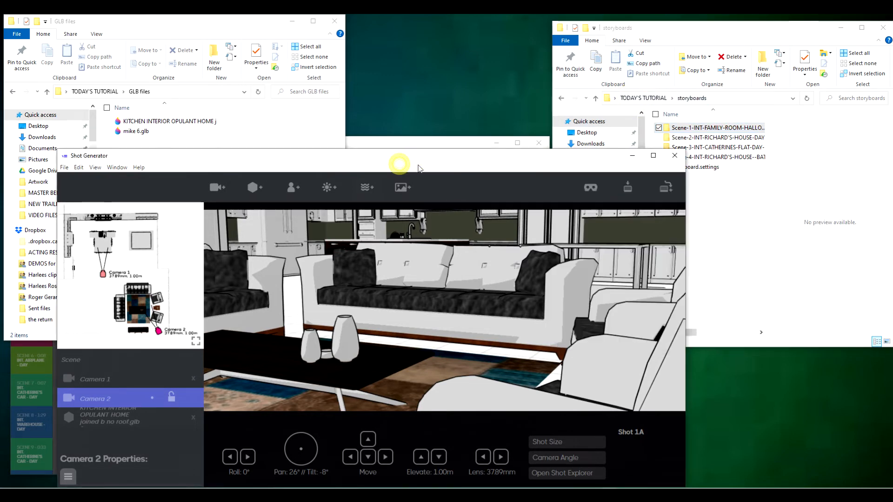
left_click(653, 156)
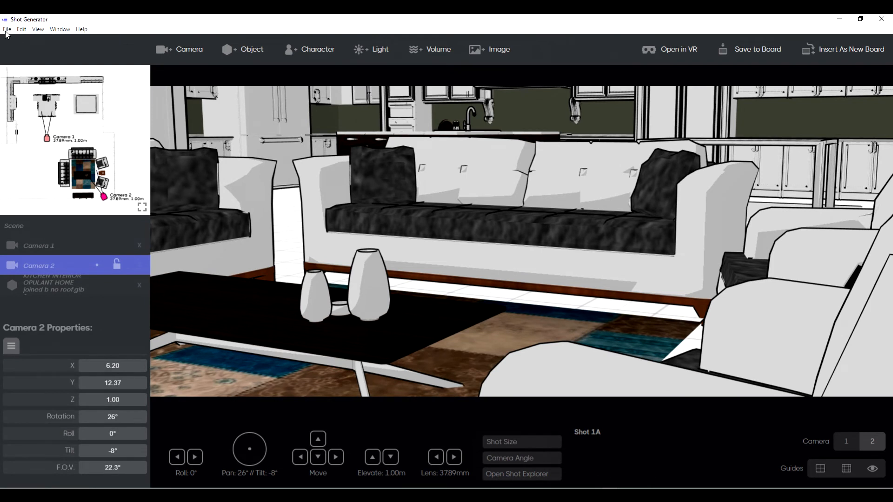
left_click(860, 18)
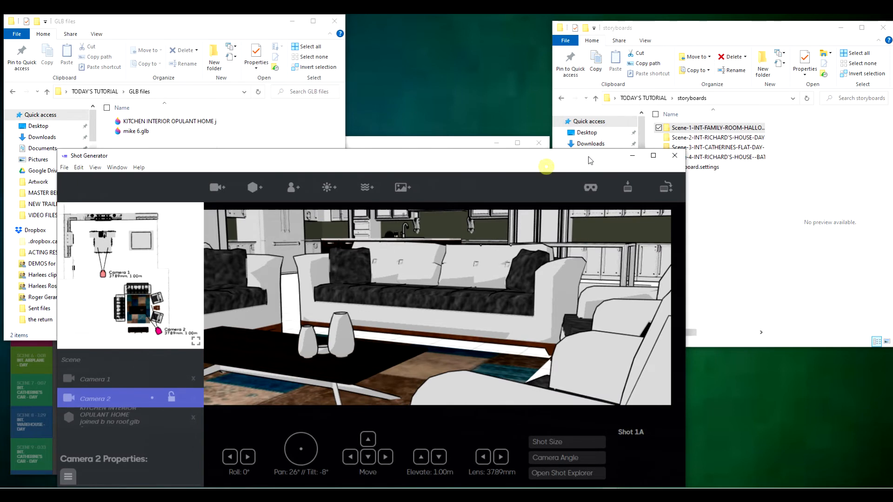
left_click_drag(560, 156, 702, 89)
left_click(807, 121)
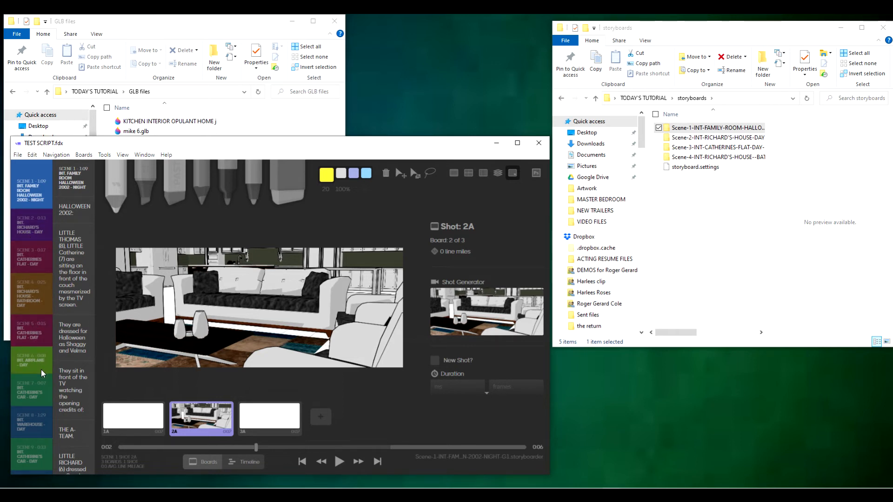
- Open Scene 41, INT. PARENT'S HOUSE - NIGHT, from the script's scene list in Storyboarder to generate its storyboard folder
scroll(41, 369, "down", 2)
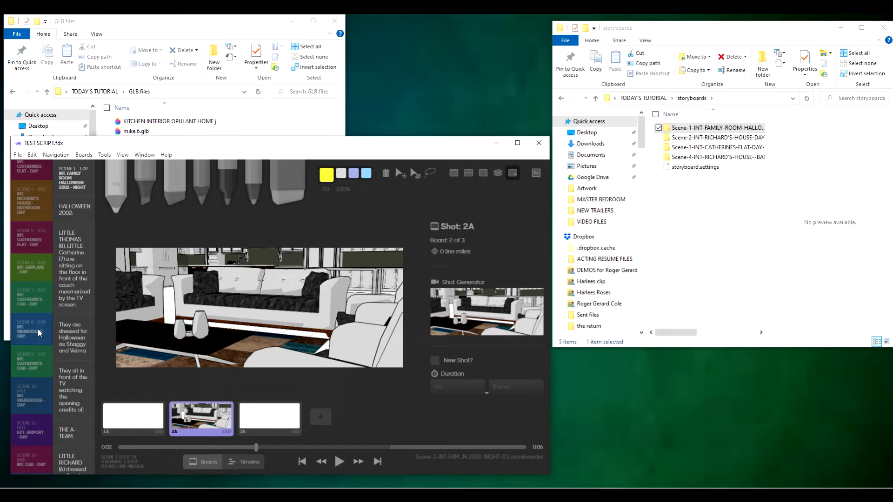
scroll(37, 420, "down", 3)
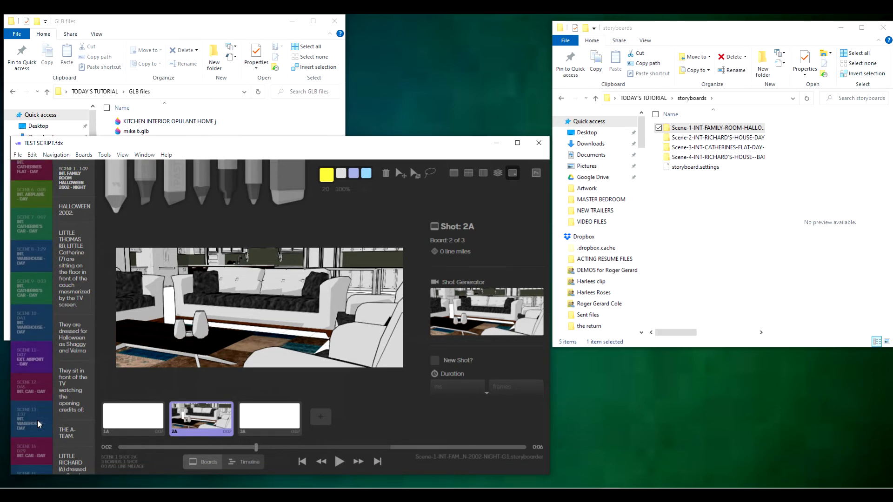
scroll(39, 424, "down", 15)
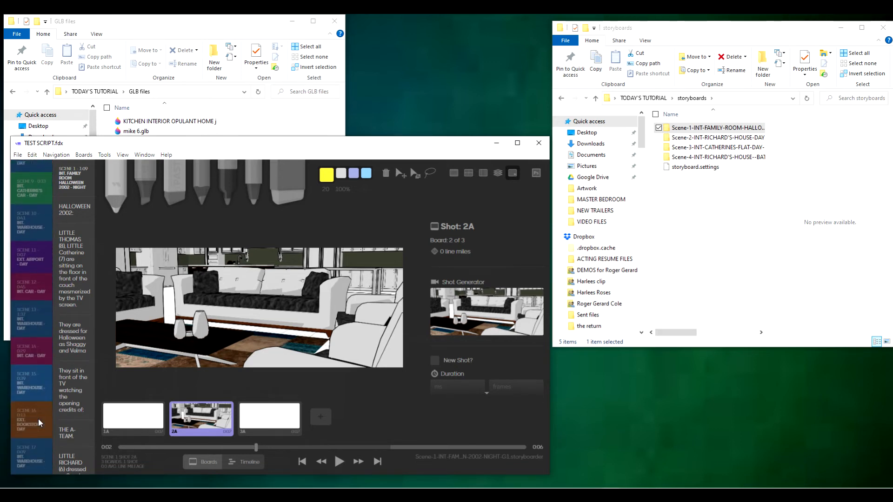
scroll(39, 419, "down", 5)
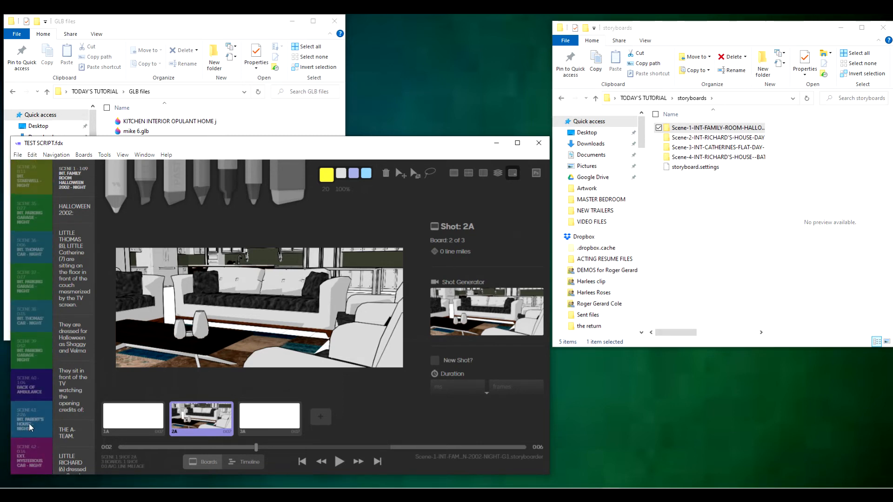
left_click(30, 421)
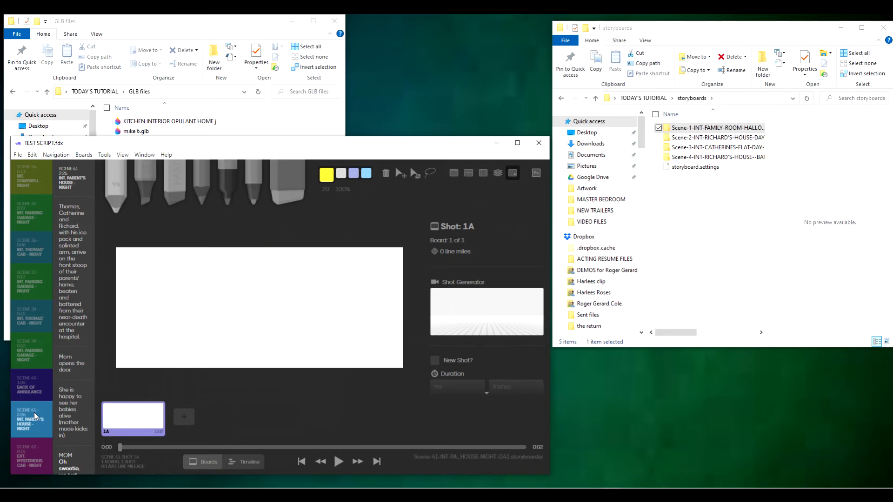
- Return to Scene 1, INT. FAMILY ROOM HALLOWEEN 2002 - NIGHT, and copy its living-room board 2A
scroll(19, 249, "up", 12)
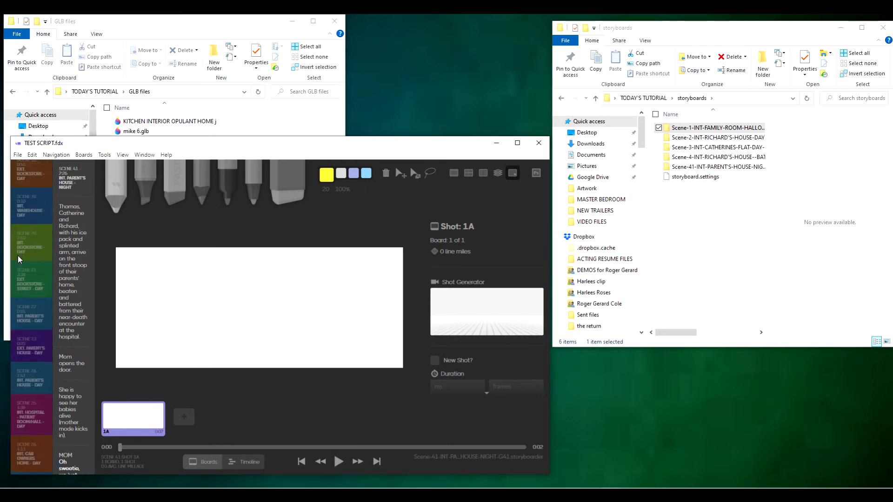
scroll(18, 255, "up", 10)
left_click(39, 191)
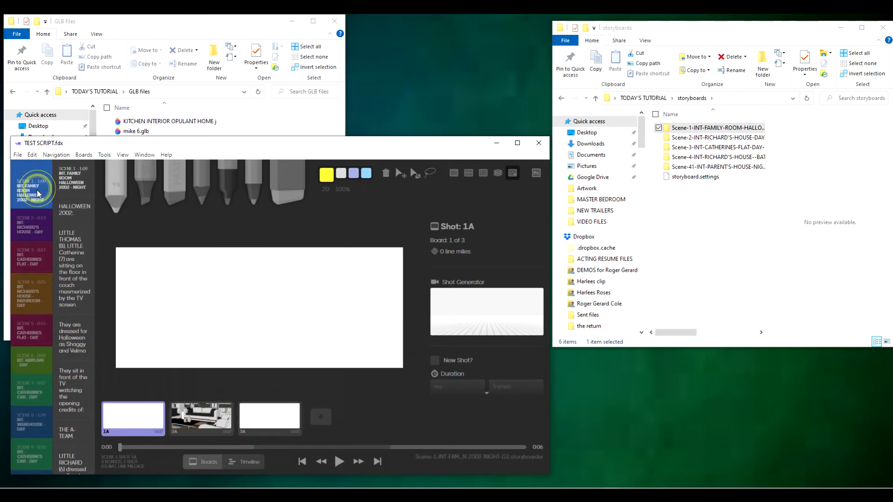
left_click(203, 430)
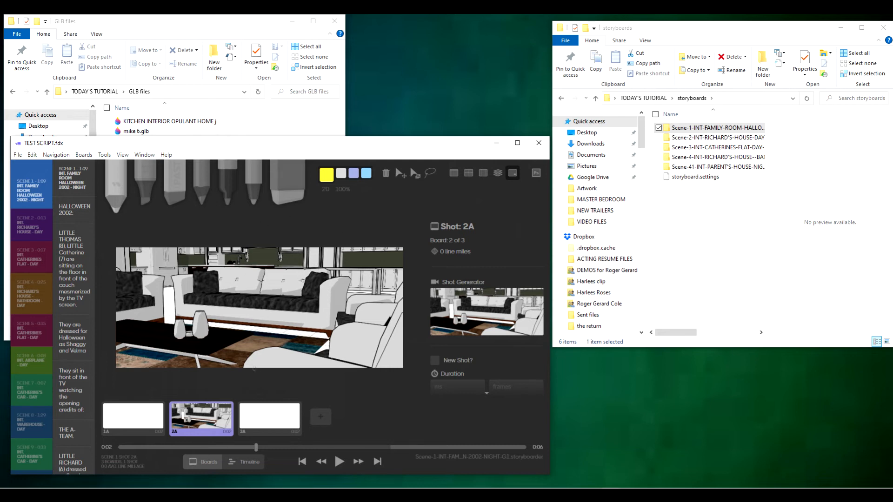
left_click(32, 155)
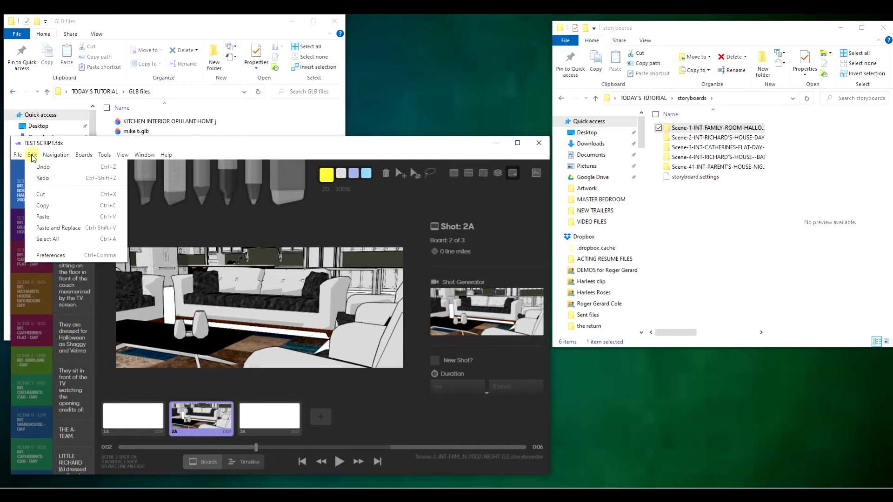
left_click(44, 206)
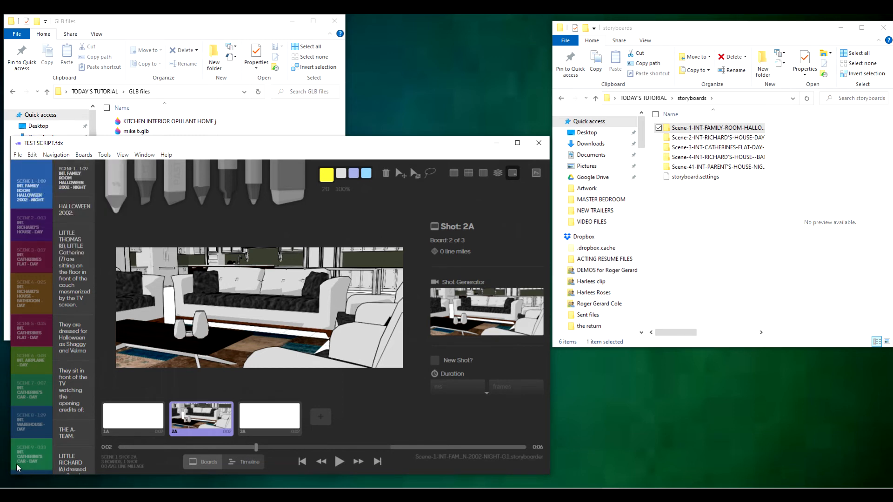
- Paste the copied living-room board into Scene 41, INT. PARENT'S HOUSE - NIGHT, after board 1A
scroll(32, 443, "down", 15)
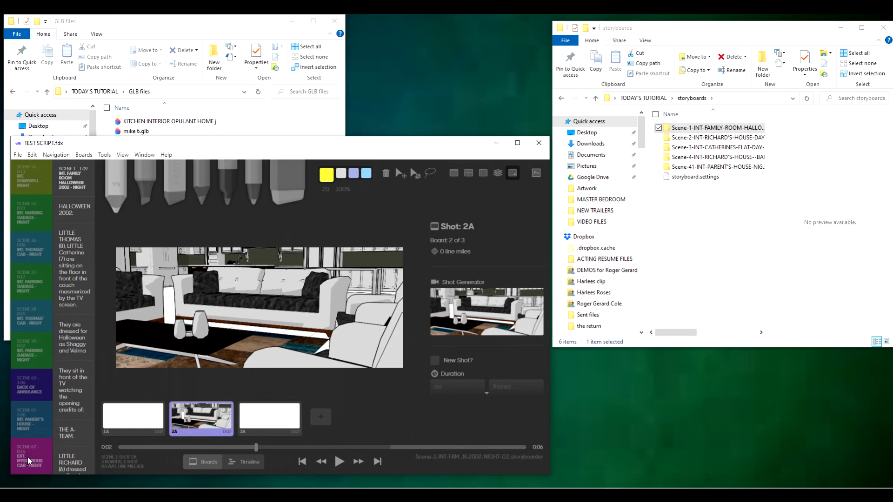
left_click(37, 419)
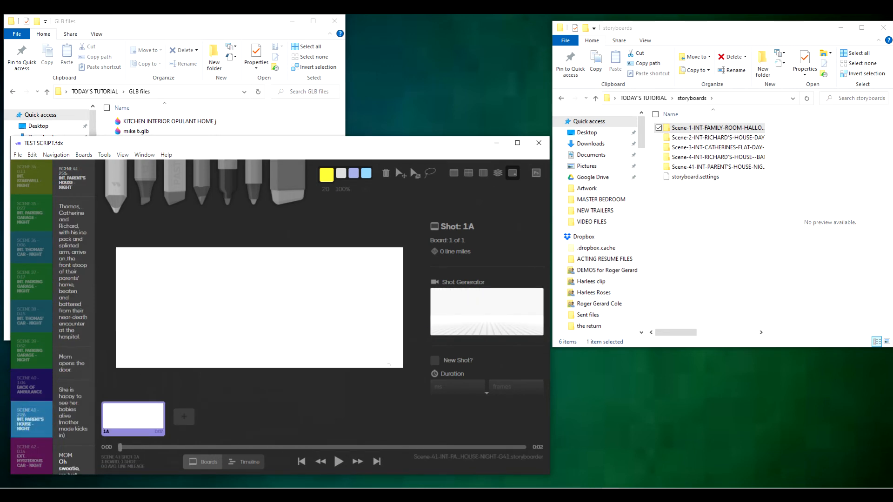
left_click(33, 155)
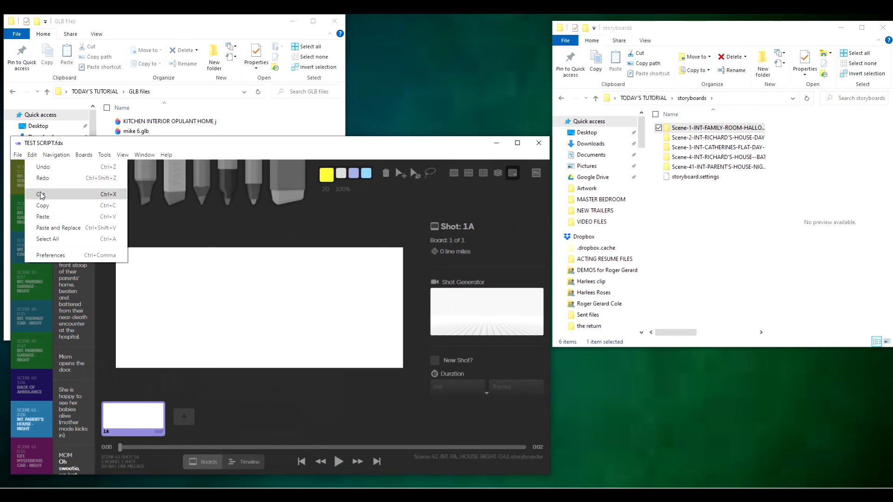
left_click(39, 217)
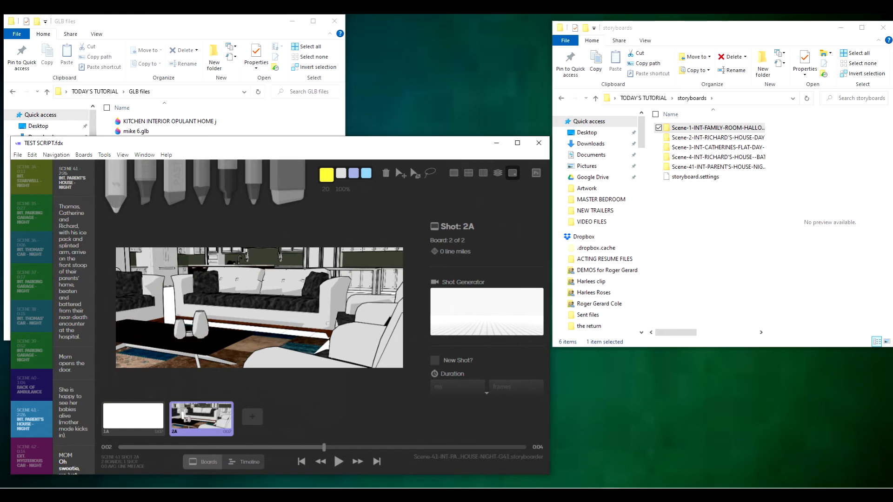
- Open Scene 41's pasted board 2A in Shot Generator and select the kitchen model in its scene list
left_click(487, 317)
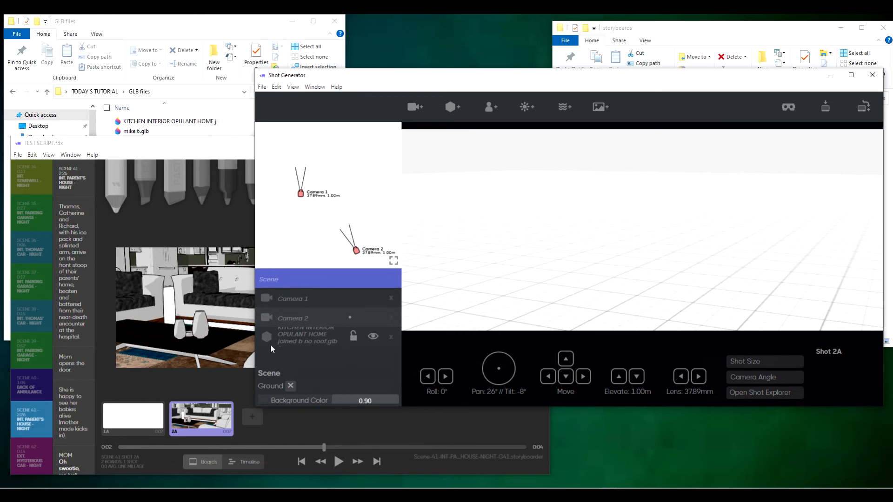
left_click(289, 336)
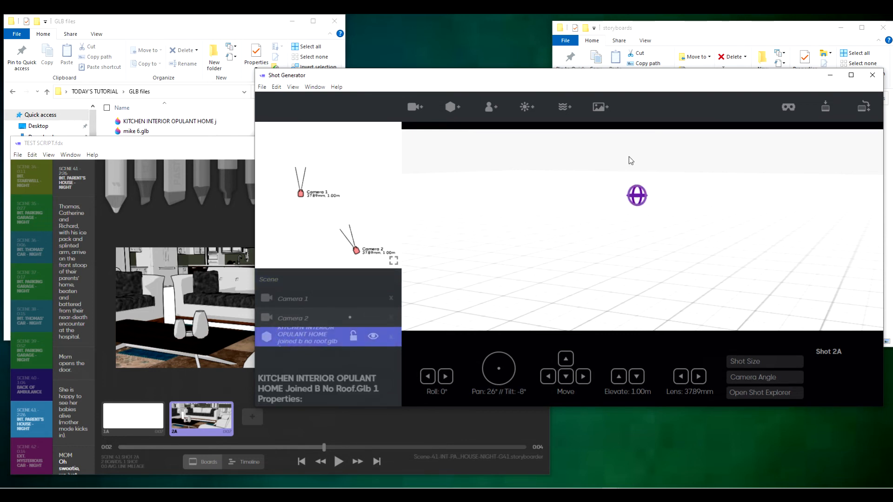
- Switch to File Explorer and open the Scene 41 storyboard folder to check whether it contains a models folder
left_click_drag(672, 82, 638, 229)
left_click(695, 166)
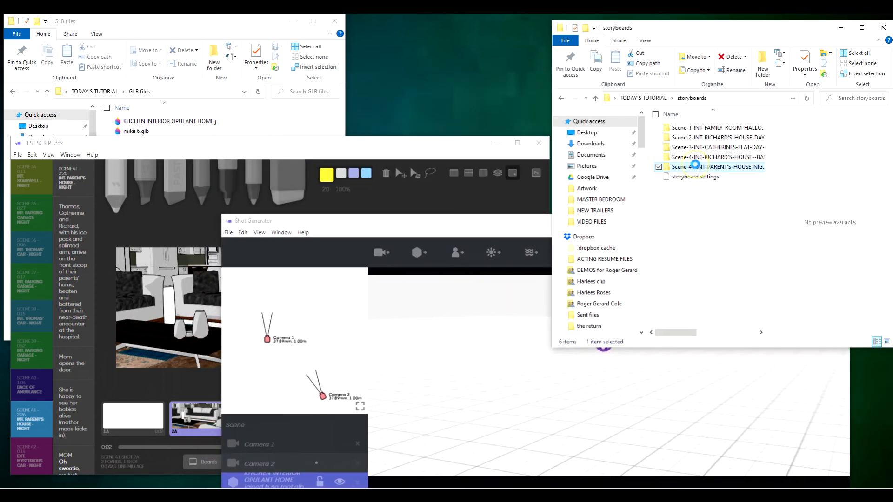
double_click(695, 165)
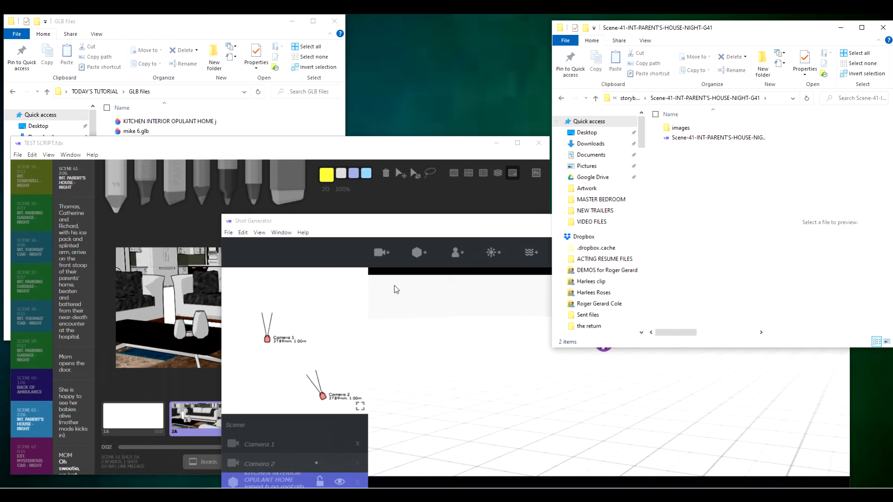
- Open Scene 1's storyboard folder, Scene-1-INT-FAMILY-ROOM-HALLOWEEN-2002-NIGHT-G1, and copy its models folder
left_click(629, 98)
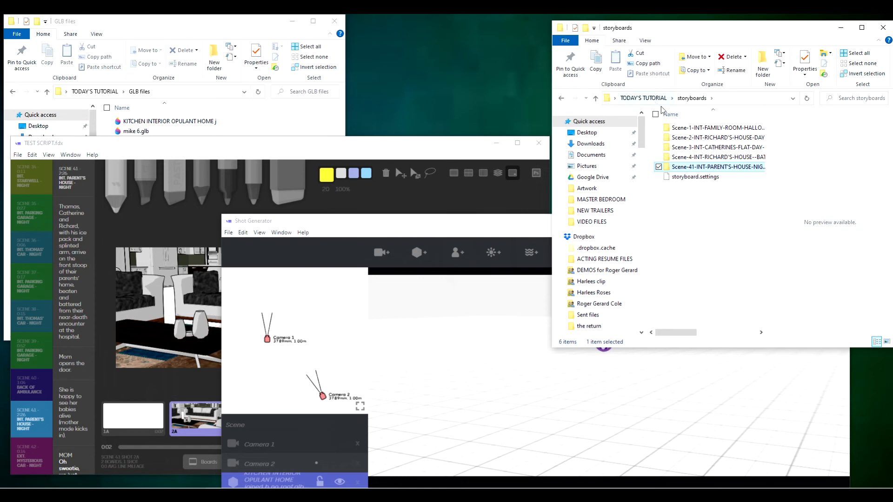
double_click(682, 128)
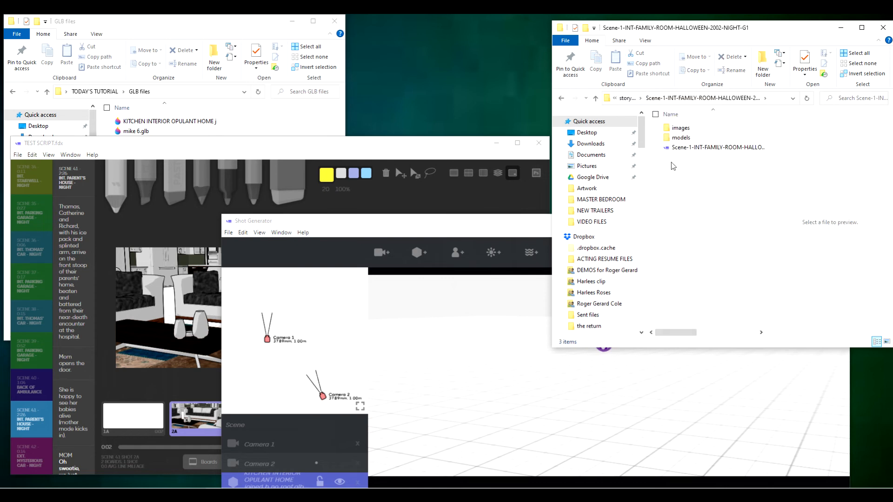
left_click(679, 138)
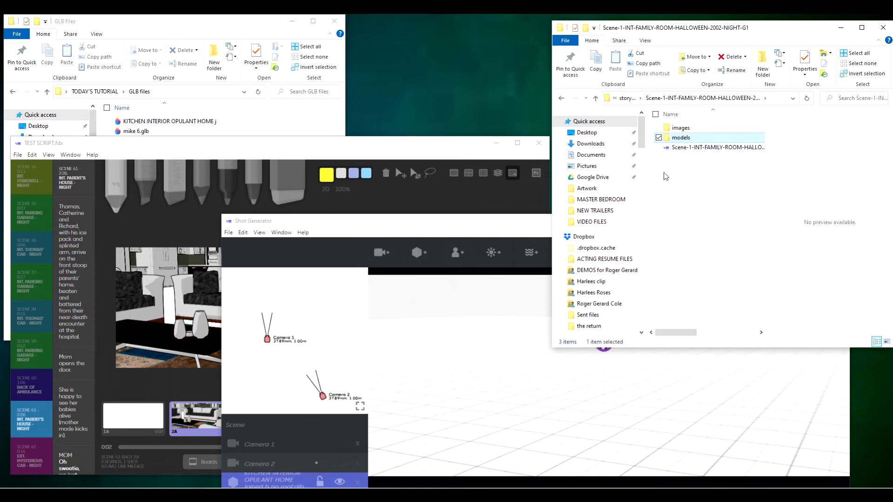
key("ctrl+c")
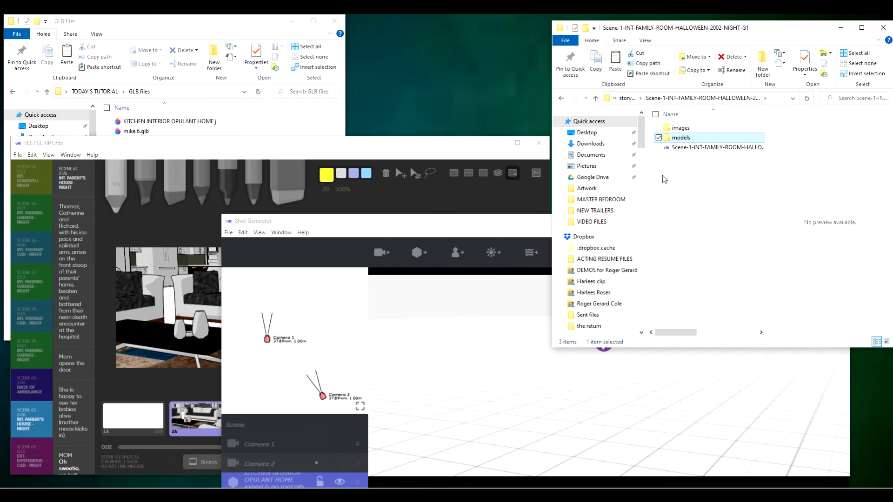
- Return to the storyboards folder and paste the copied models folder into Scene-41-INT-PARENT'S-HOUSE-NIGHT-G41
left_click(671, 130)
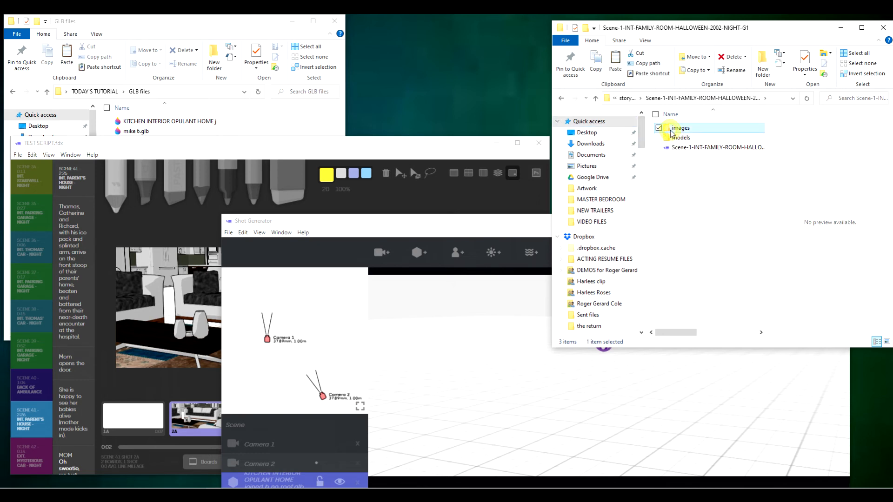
double_click(671, 132)
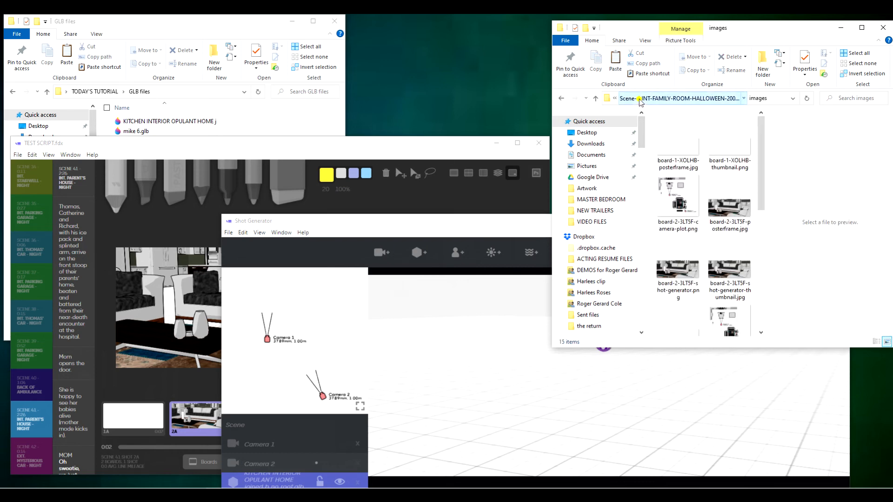
left_click(622, 99)
left_click(624, 98)
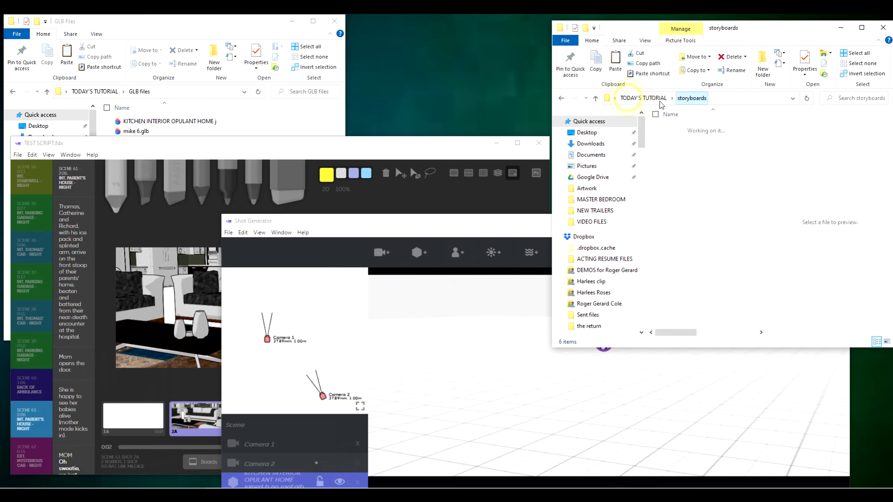
left_click(683, 168)
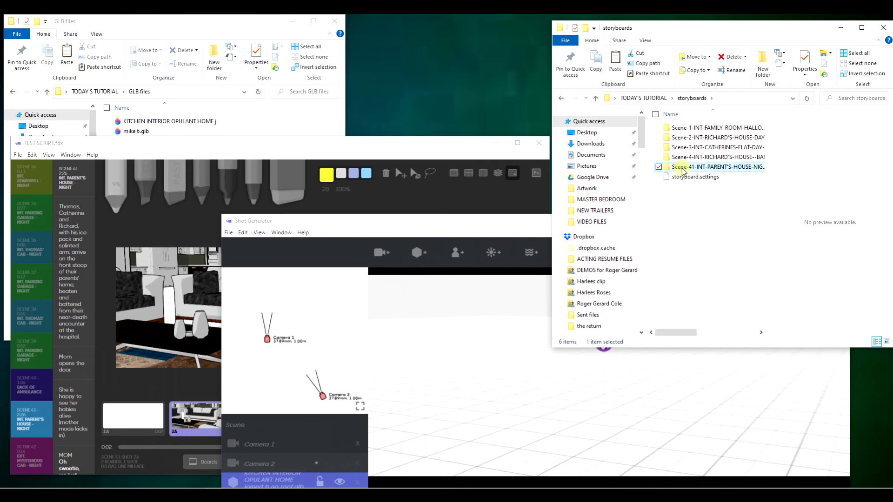
double_click(683, 168)
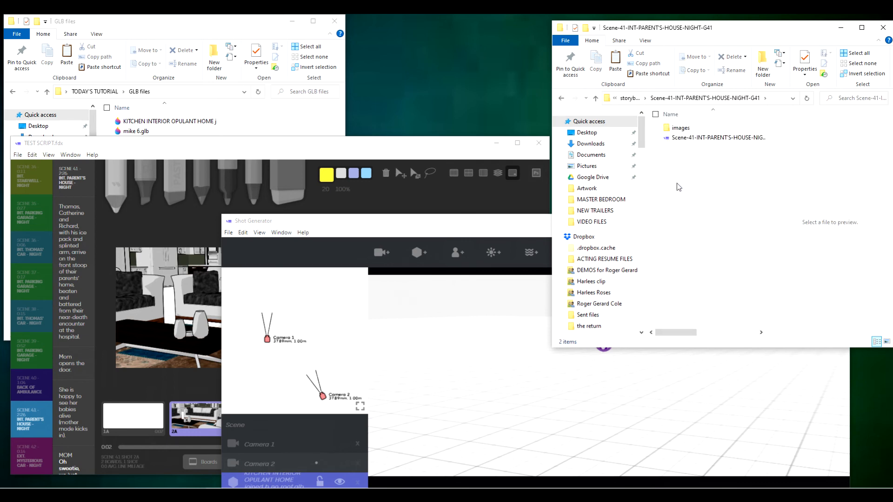
key("ctrl+v")
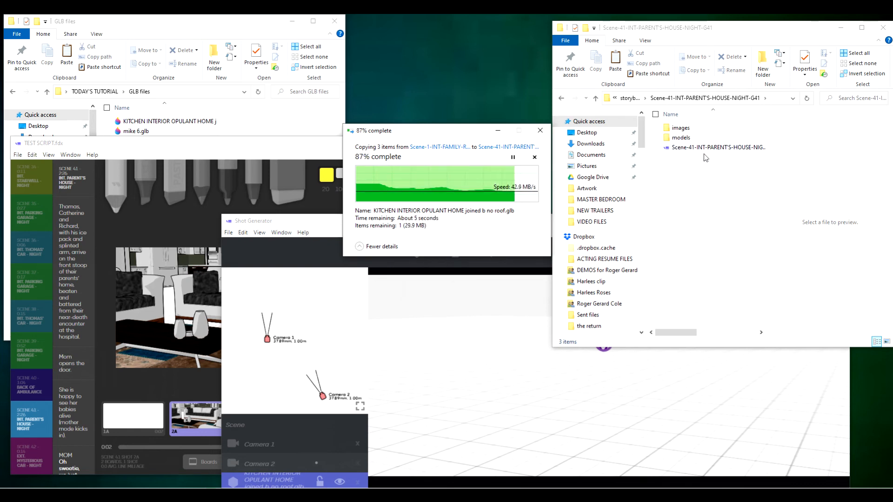
left_click(681, 138)
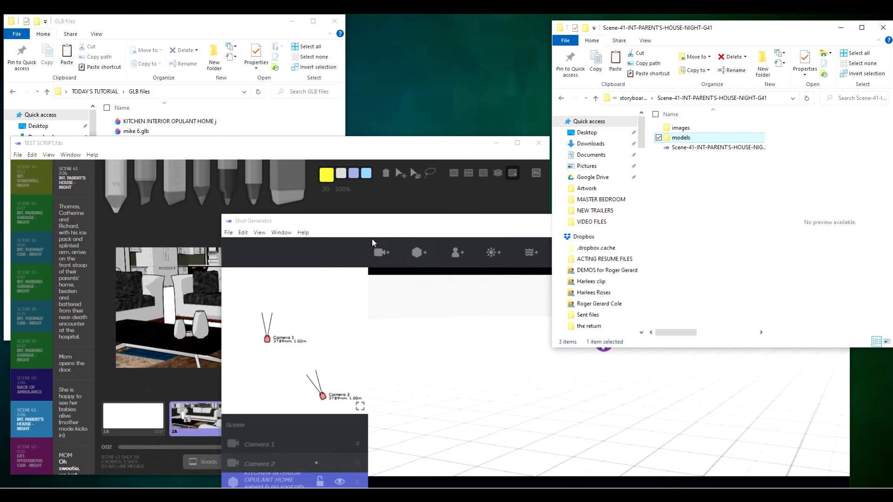
- Close Shot Generator and reopen Scene 41's board 2A in it from Storyboarder to reload the kitchen model
left_click(394, 216)
left_click(838, 222)
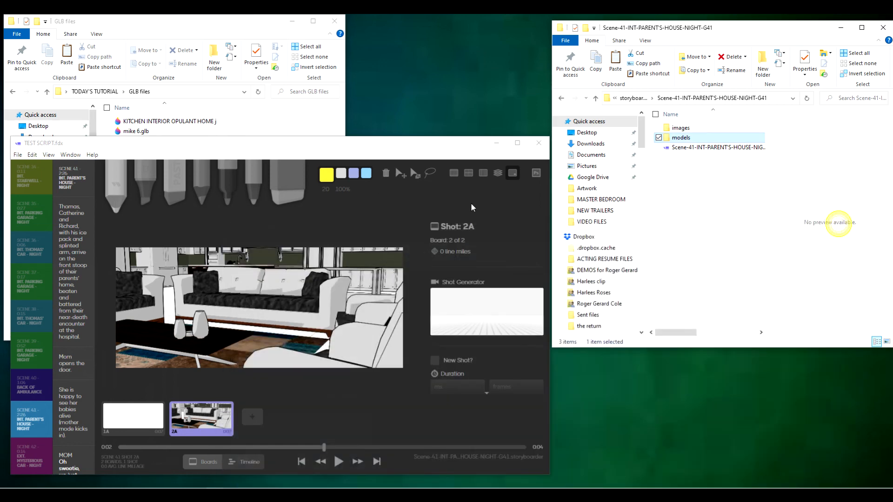
left_click(377, 155)
left_click(469, 313)
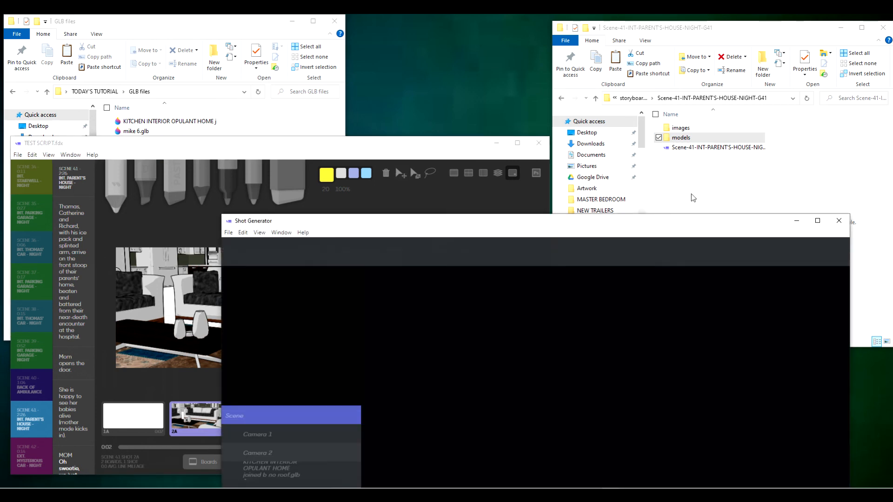
left_click_drag(672, 223, 686, 117)
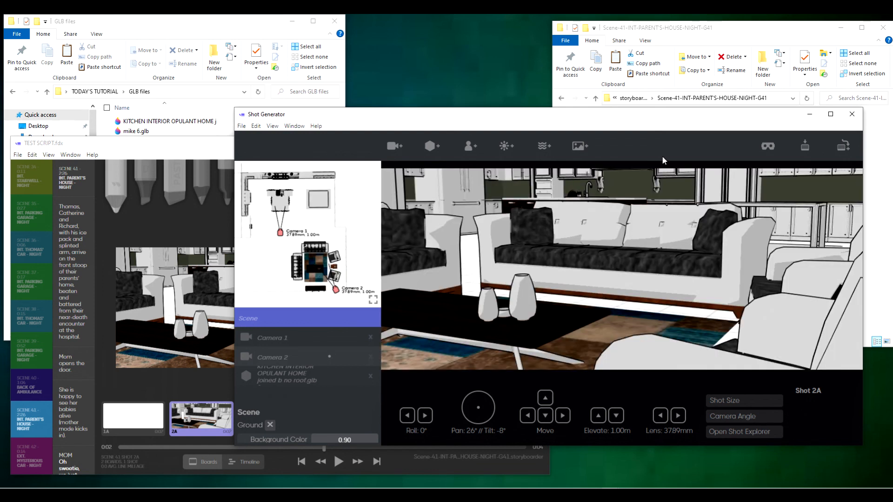
left_click_drag(685, 118, 507, 181)
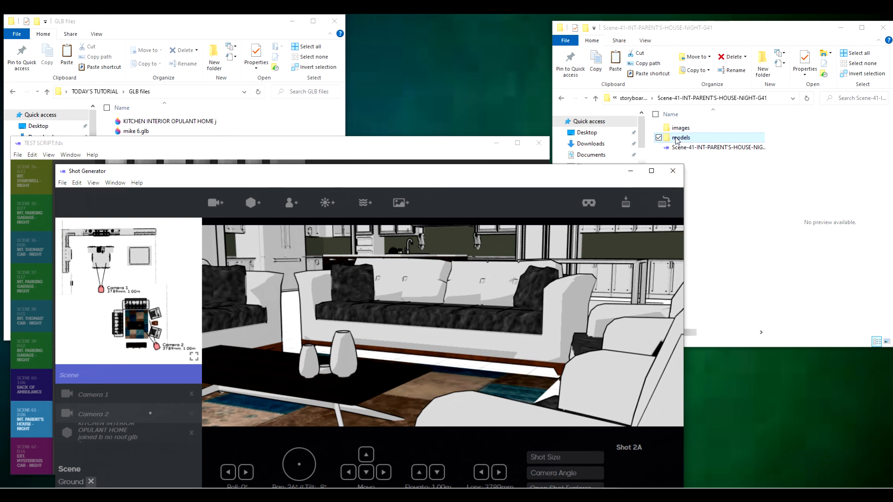
left_click_drag(500, 179, 693, 103)
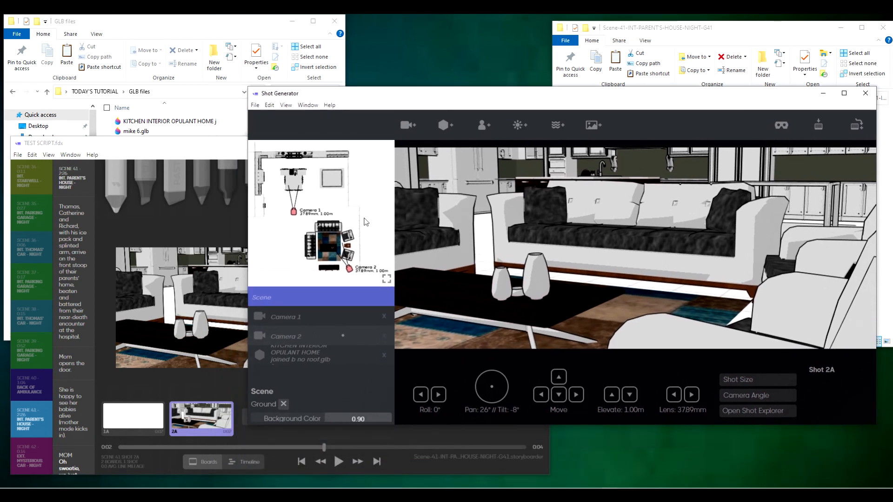